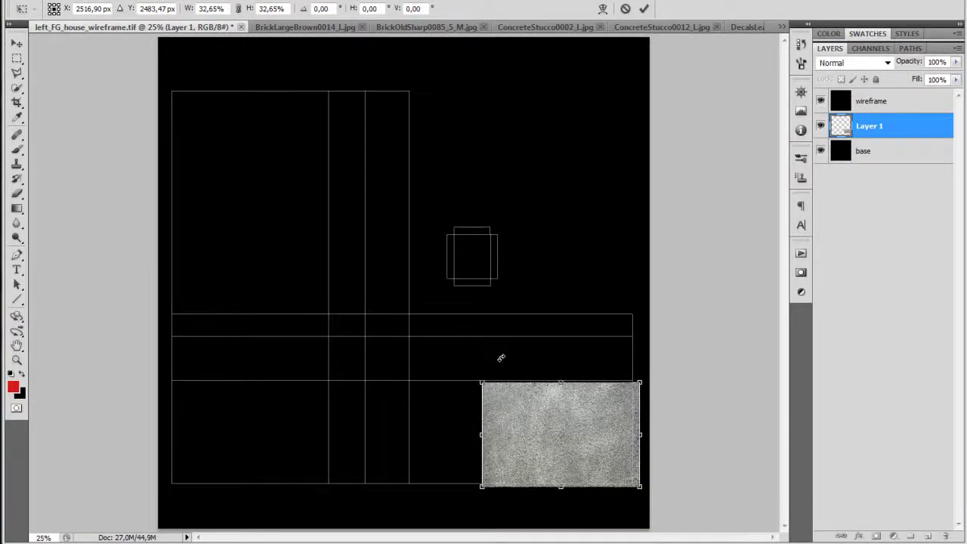
Scale the pasted concrete texture down slightly with free transform and apply it
key("ctrl+z")
left_click_drag(157, 166, 459, 427)
key("Return")
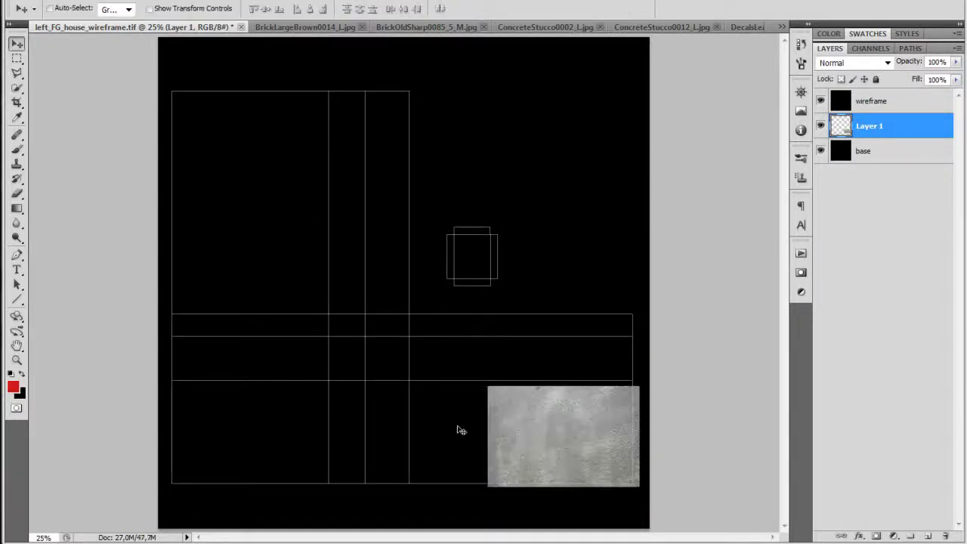
Move the concrete texture so its lower-right corner lines up with the lower-right corner of the UV wireframe
key("ctrl+plus")
key("ctrl+plus")
left_click_drag(638, 397, 452, 217)
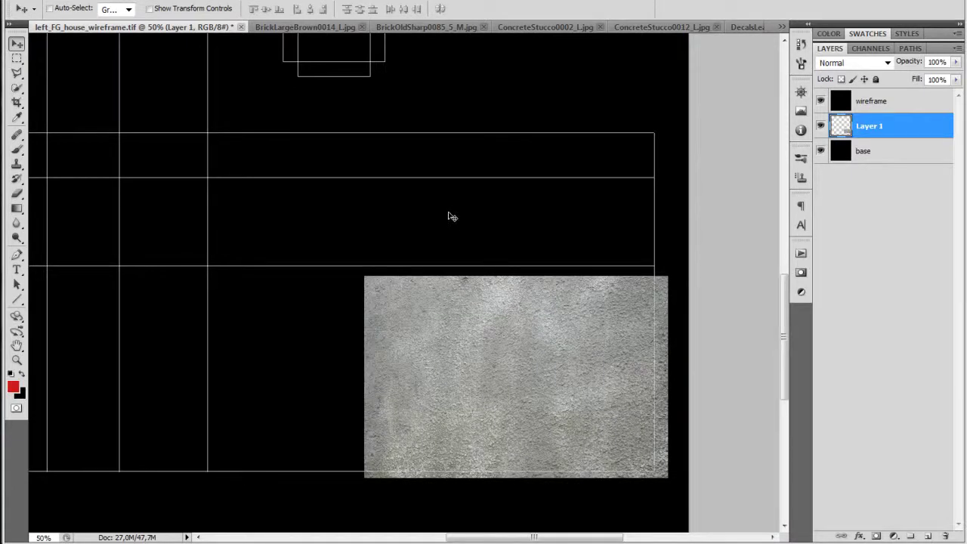
key("ctrl+plus")
key("ctrl+minus")
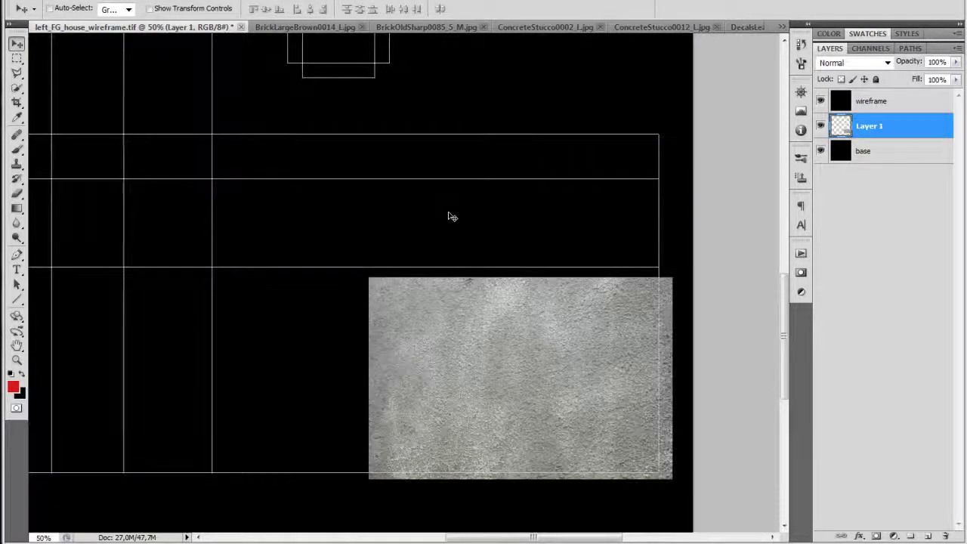
key("ctrl+minus")
mouse_move(540, 395)
left_mouse_down()
mouse_move(518, 375)
mouse_move(538, 393)
left_mouse_up()
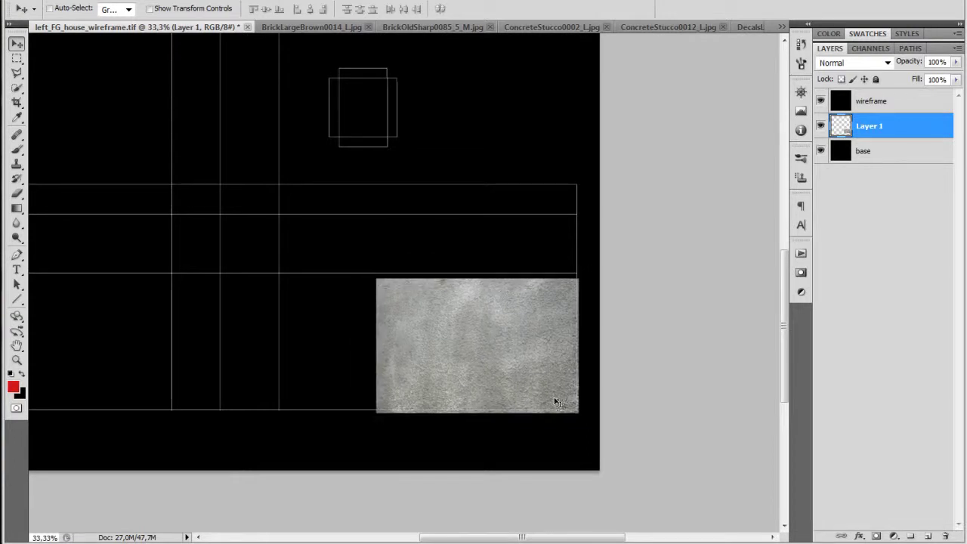
scroll(555, 401, "up", 3)
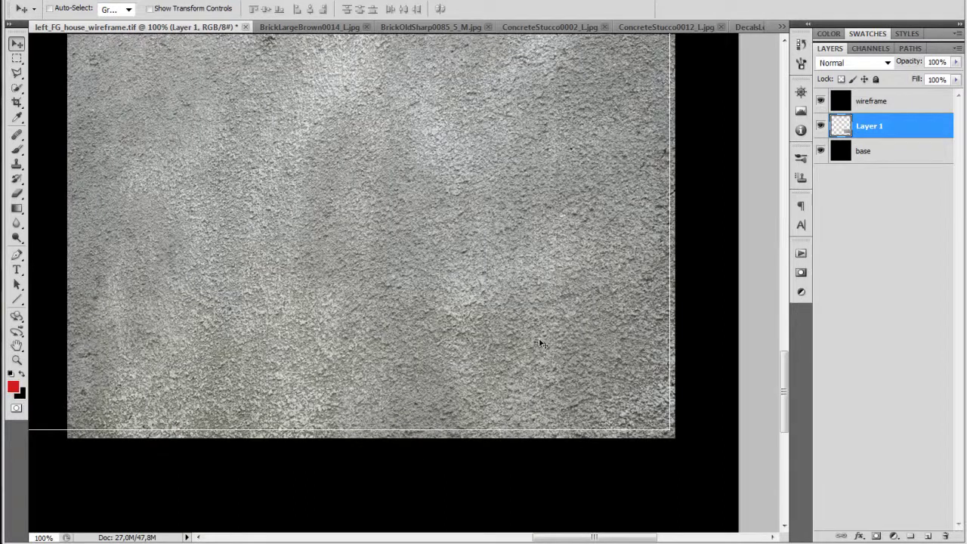
mouse_move(549, 349)
left_mouse_down()
mouse_move(576, 378)
mouse_move(541, 356)
left_mouse_up()
scroll(541, 355, "down", 2)
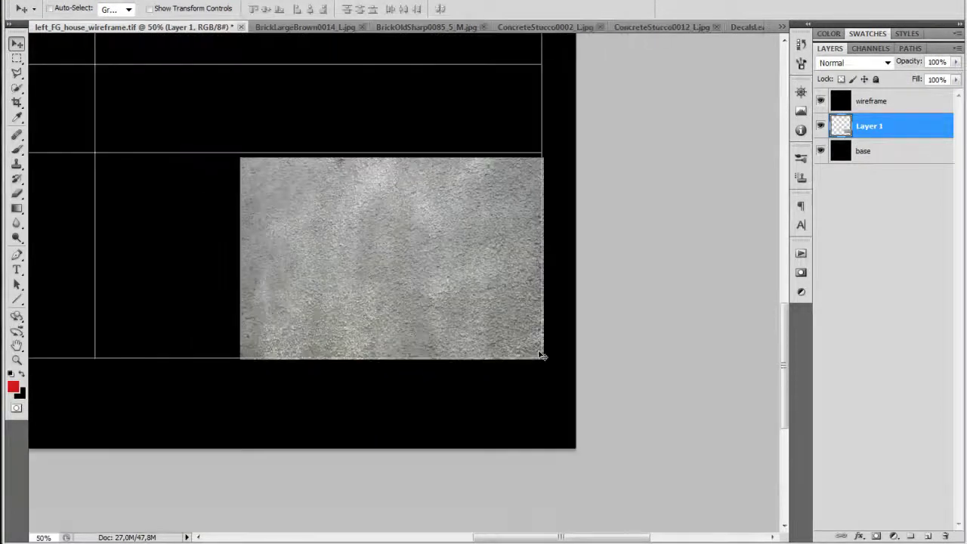
Duplicate the concrete texture directly beside its left edge and merge the copy into Layer 1
left_click_drag(373, 325, 499, 437)
left_click_drag(538, 392, 237, 393, "alt")
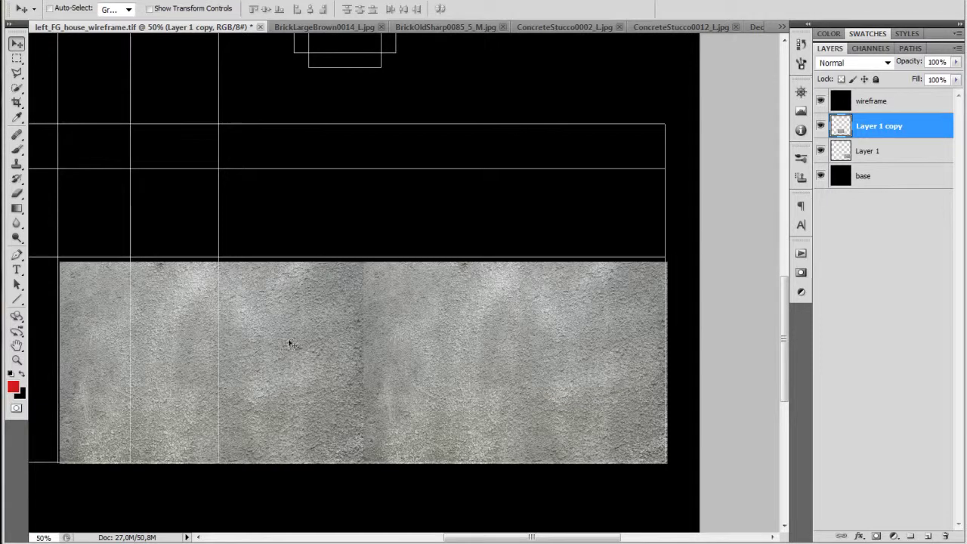
key("ctrl+e")
Duplicate the row of two concrete tiles directly above itself and merge the copy into Layer 1
left_click_drag(368, 405, 338, 209)
left_click_drag(297, 338, 464, 458)
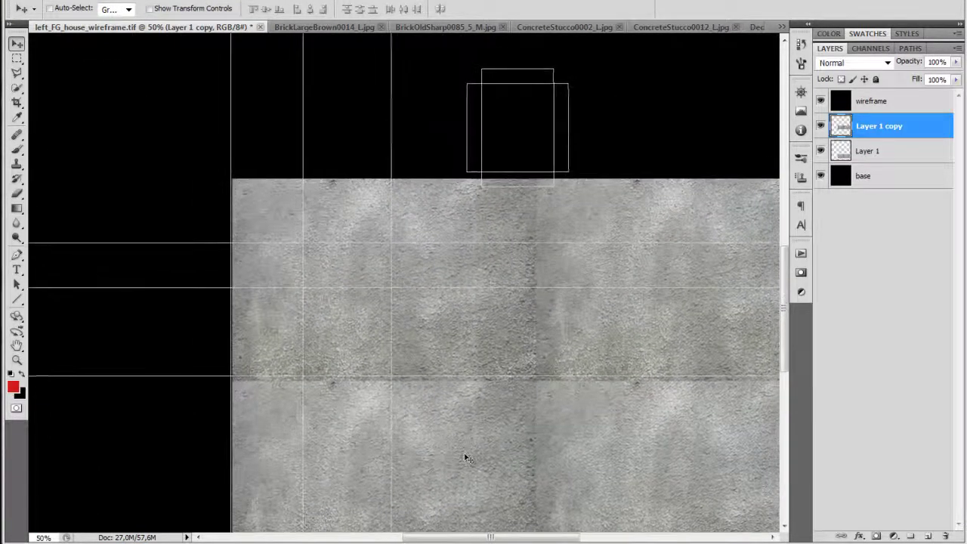
key("ctrl+minus")
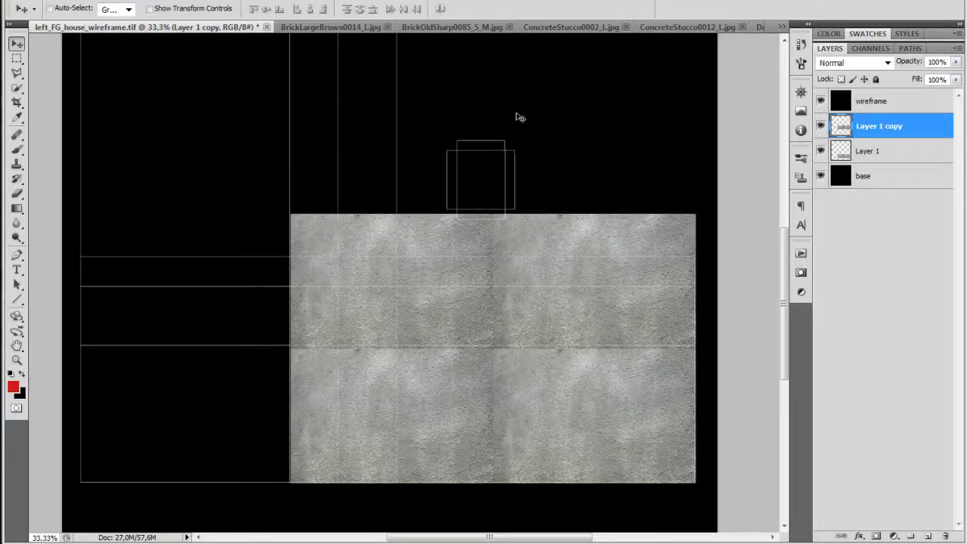
left_click_drag(468, 279, 449, 274)
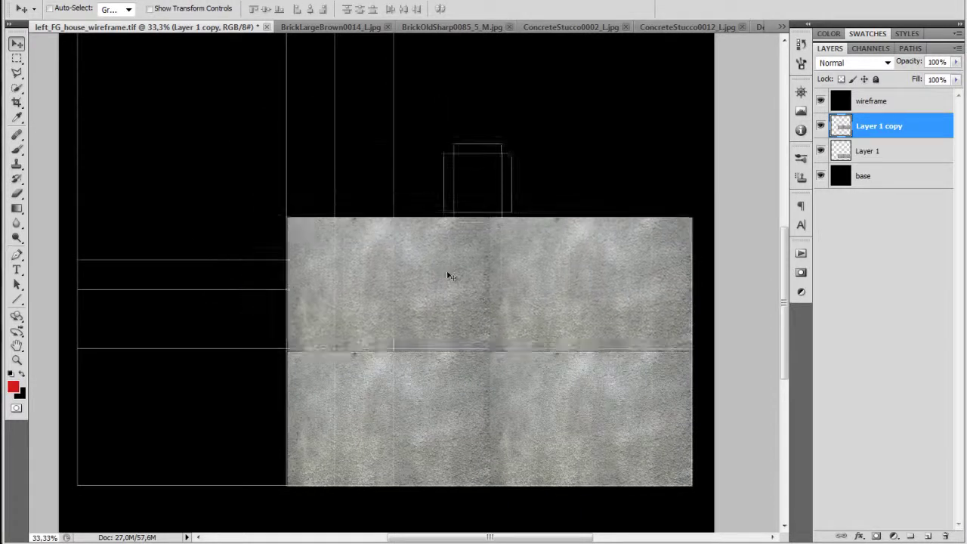
key("ctrl+e")
Move the four-tile concrete block to the lower-left corner of the UV wireframe
left_click_drag(544, 350, 325, 350)
left_click_drag(317, 382, 501, 415)
left_click_drag(414, 374, 393, 307)
left_click_drag(468, 279, 462, 339)
left_click_drag(446, 298, 436, 378)
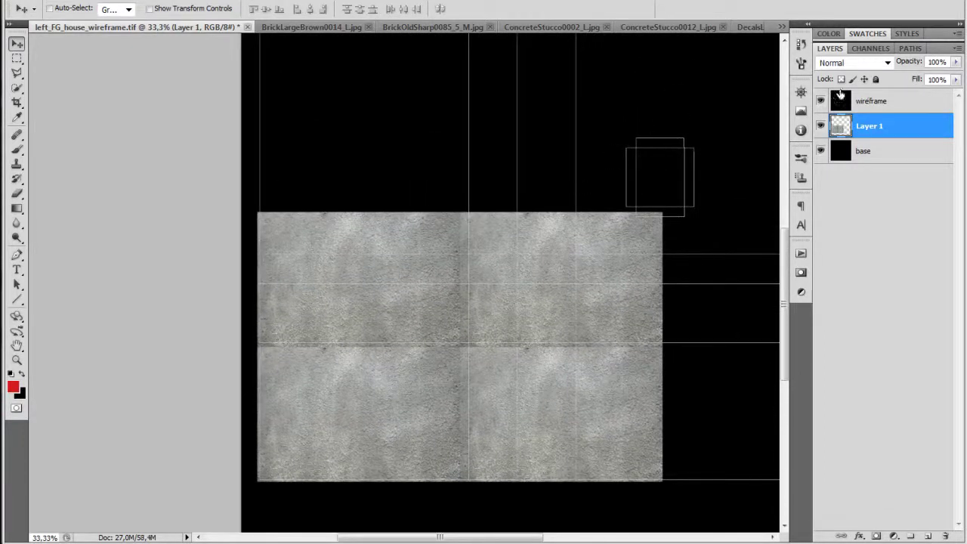
Hide the wireframe layer and clone concrete over the vertical seam between the two lower tiles
left_click(821, 101)
key("s")
left_click(449, 363)
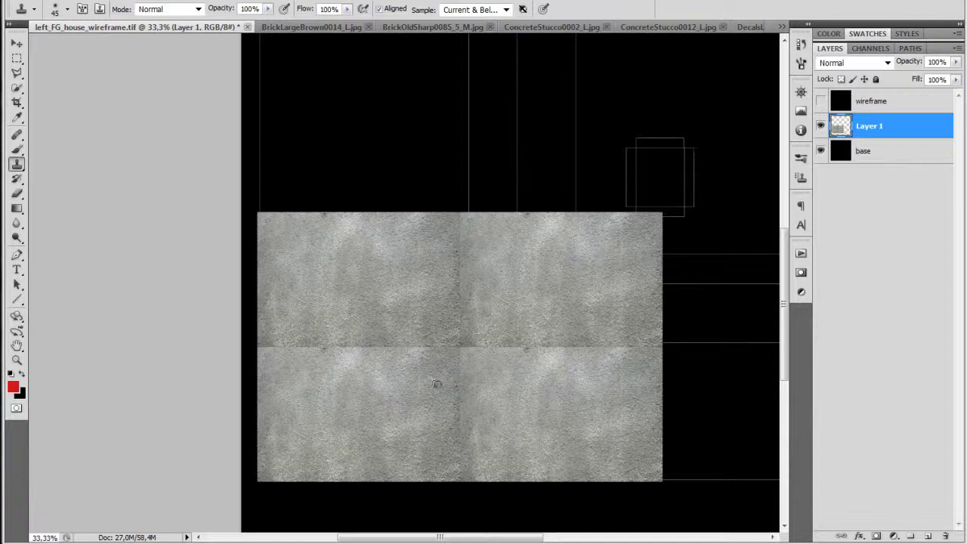
left_click_drag(441, 386, 442, 368)
left_click(448, 378, "alt")
mouse_move(454, 418)
left_mouse_down()
mouse_move(452, 402)
mouse_move(458, 462)
mouse_move(471, 453)
left_mouse_up()
Clone concrete over the horizontal seam between the two left tiles
mouse_move(398, 345)
left_mouse_down()
mouse_move(352, 339)
mouse_move(379, 322)
mouse_move(399, 324)
left_mouse_up()
left_click(339, 371, "alt")
left_click_drag(316, 347, 272, 350)
left_click(306, 369, "alt")
left_click(370, 386, "alt")
left_click_drag(345, 349, 265, 347)
mouse_move(381, 339)
left_mouse_down()
mouse_move(415, 311)
mouse_move(333, 302)
mouse_move(356, 331)
mouse_move(305, 323)
mouse_move(352, 289)
mouse_move(317, 287)
left_mouse_up()
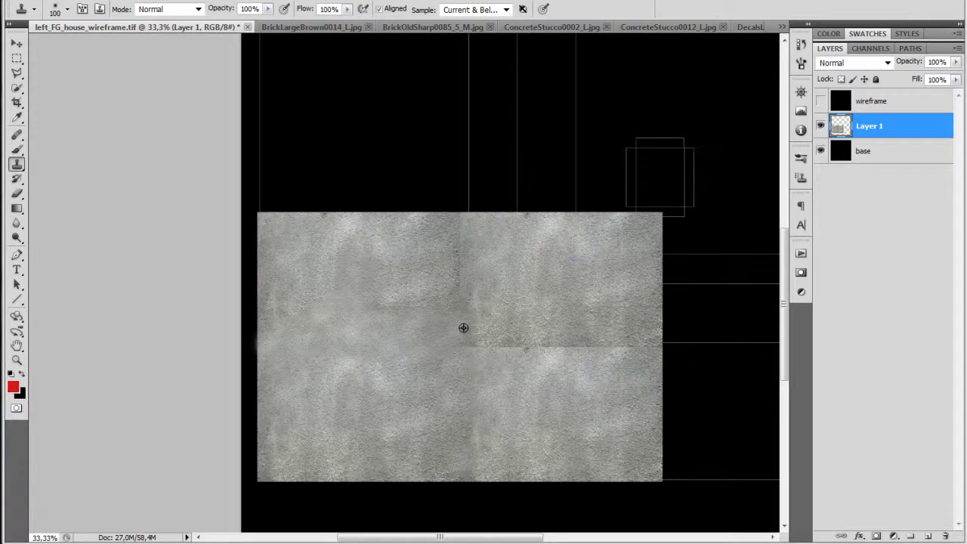
Clone concrete over the upper vertical seam and the horizontal seam between the two right tiles
mouse_move(454, 294)
left_mouse_down()
mouse_move(462, 244)
mouse_move(454, 235)
mouse_move(449, 303)
left_mouse_up()
left_click(504, 319, "alt")
mouse_move(499, 333)
left_mouse_down()
mouse_move(477, 350)
mouse_move(542, 343)
mouse_move(578, 357)
mouse_move(627, 347)
mouse_move(597, 351)
mouse_move(612, 354)
mouse_move(597, 382)
mouse_move(566, 376)
left_mouse_up()
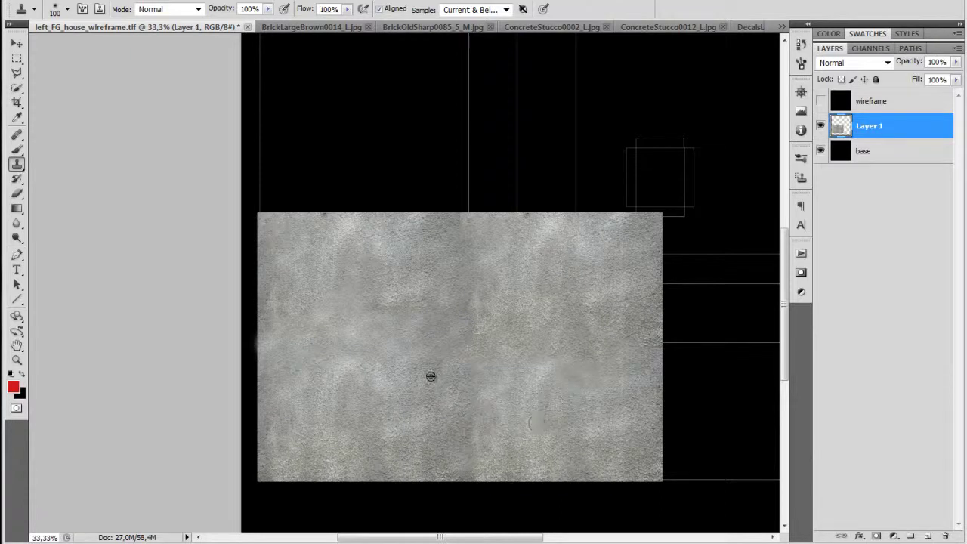
Break up the smudged and repeating patches around the middle of the concrete block with the Clone Stamp
mouse_move(420, 354)
left_mouse_down()
mouse_move(404, 335)
mouse_move(394, 347)
mouse_move(394, 334)
mouse_move(393, 355)
mouse_move(360, 357)
mouse_move(355, 332)
mouse_move(347, 340)
mouse_move(385, 323)
mouse_move(366, 356)
left_mouse_up()
left_click(343, 364, "alt")
left_click(538, 246, "alt")
left_click(370, 382, "alt")
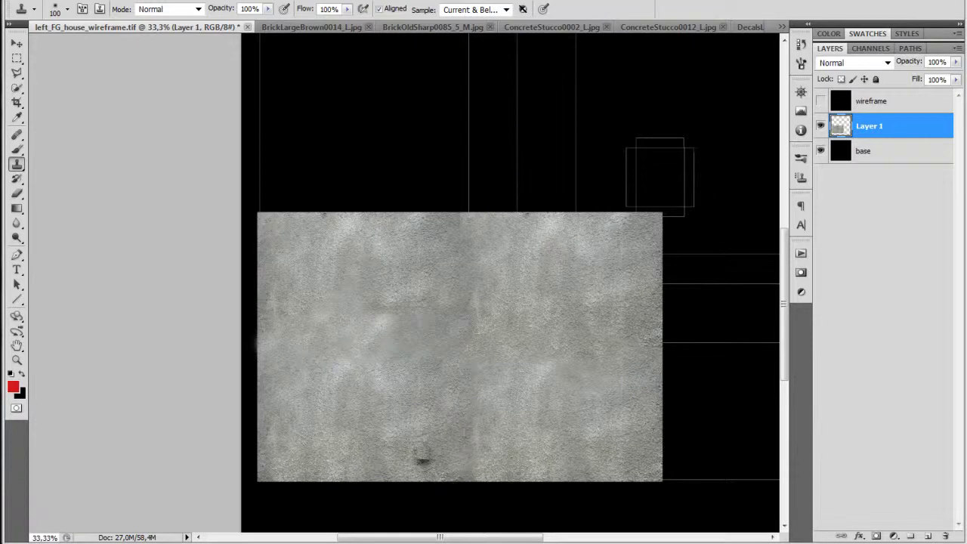
mouse_move(475, 330)
left_mouse_down()
mouse_move(508, 347)
mouse_move(491, 359)
mouse_move(517, 349)
left_mouse_up()
left_click(445, 354, "alt")
left_click_drag(425, 345, 442, 333)
mouse_move(517, 349)
left_mouse_down()
mouse_move(552, 328)
mouse_move(564, 337)
mouse_move(558, 361)
left_mouse_up()
Show the wireframe layer and scale the concrete block down until its upper edge sits just above the horizontal UV strip
key("v")
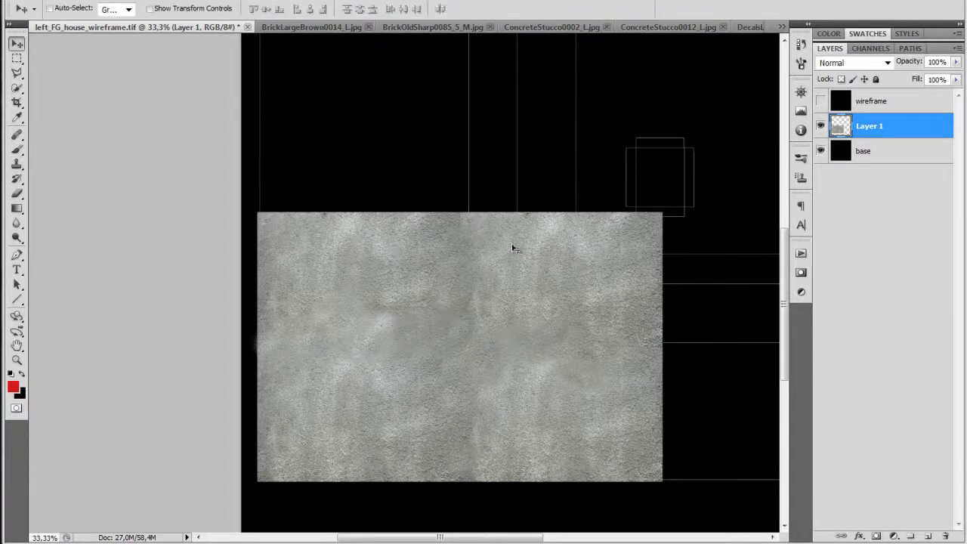
left_click(821, 101)
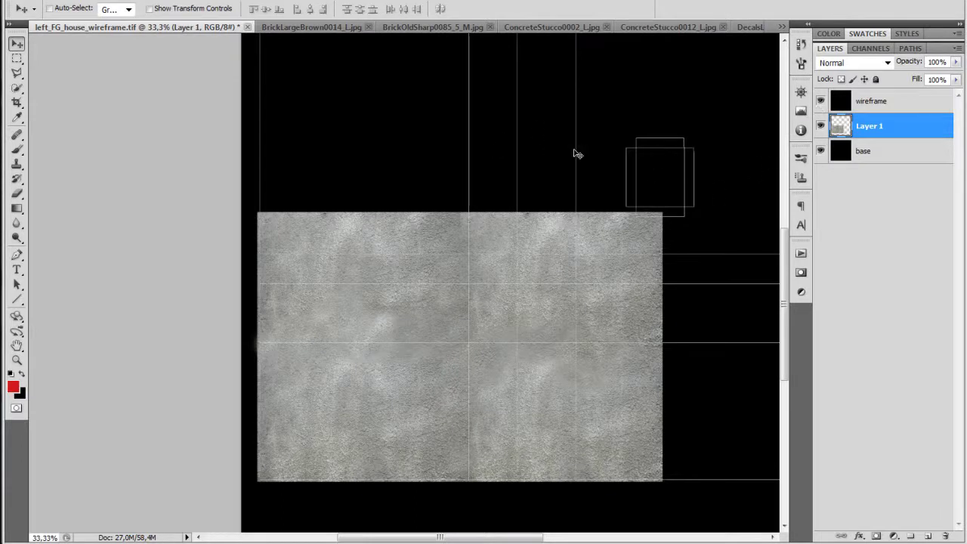
key("ctrl+t")
left_click_drag(665, 206, 610, 247)
key("Return")
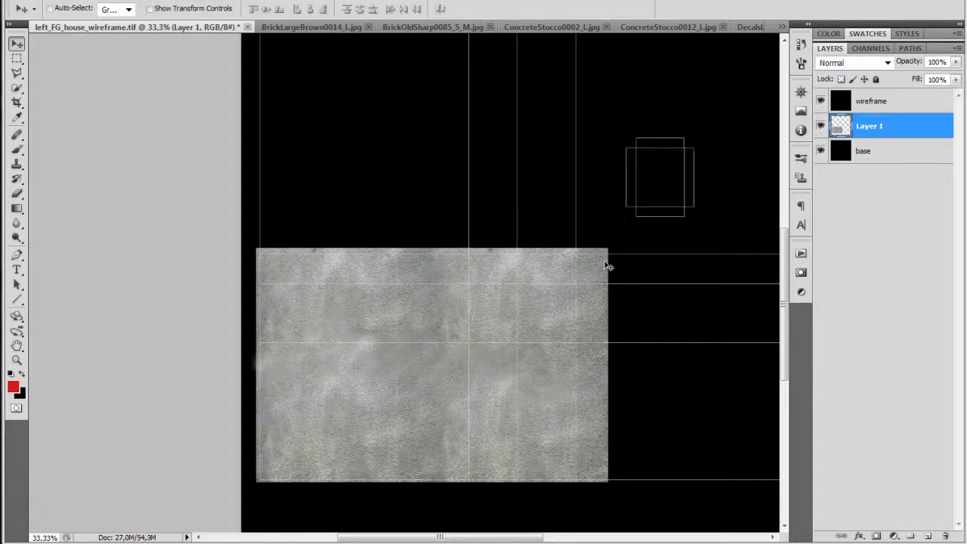
key("ctrl+1")
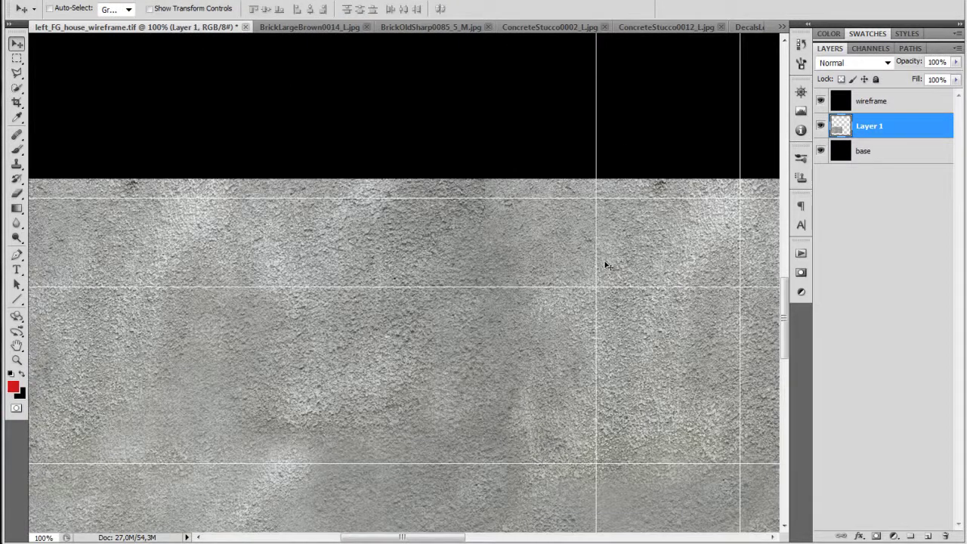
key("ctrl+minus")
key("ctrl+minus")
key("ctrl+minus")
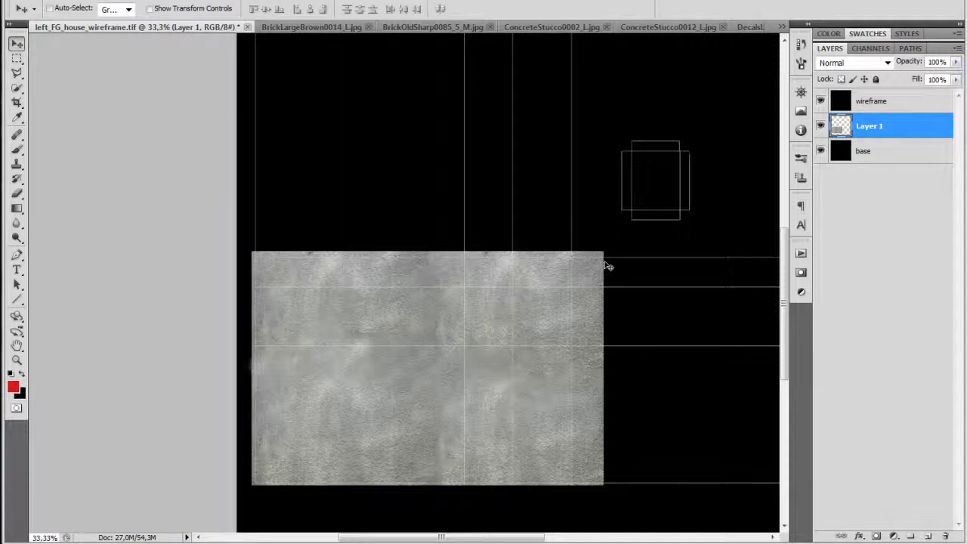
key("ctrl+plus")
key("ctrl+minus")
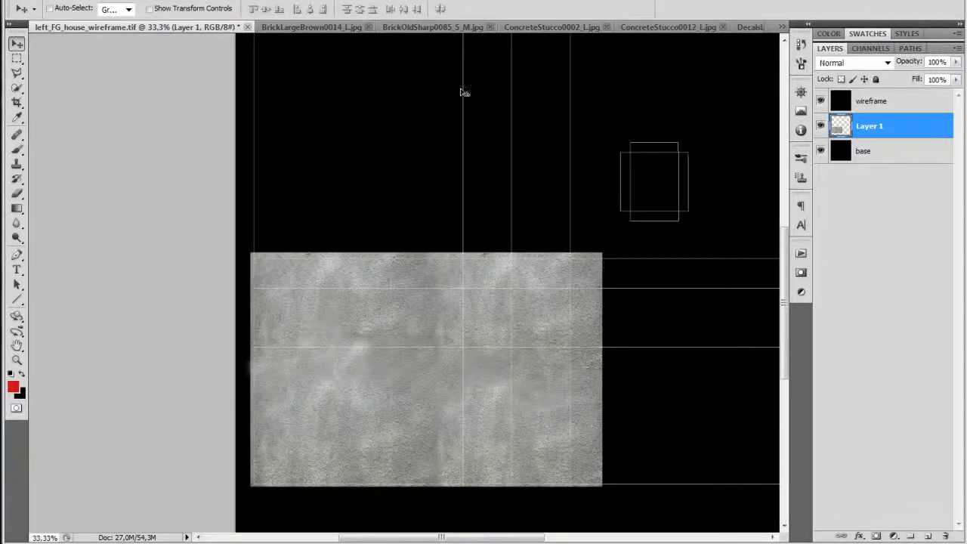
Copy the whole BrickOldSharp0085 texture into left_FG_house_wireframe.tif and place it over the lower part of the concrete
left_click(310, 27)
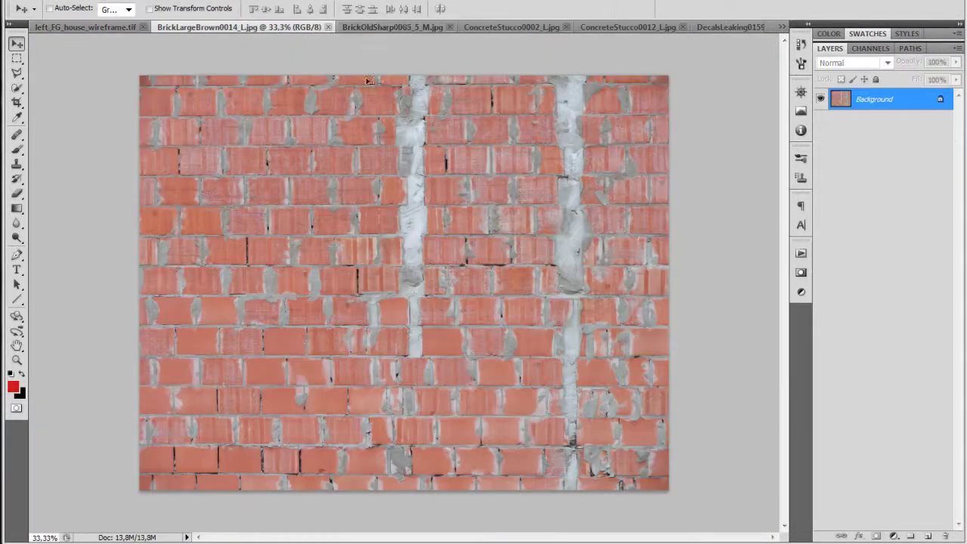
left_click(405, 29)
key("ctrl+a")
left_click(111, 27)
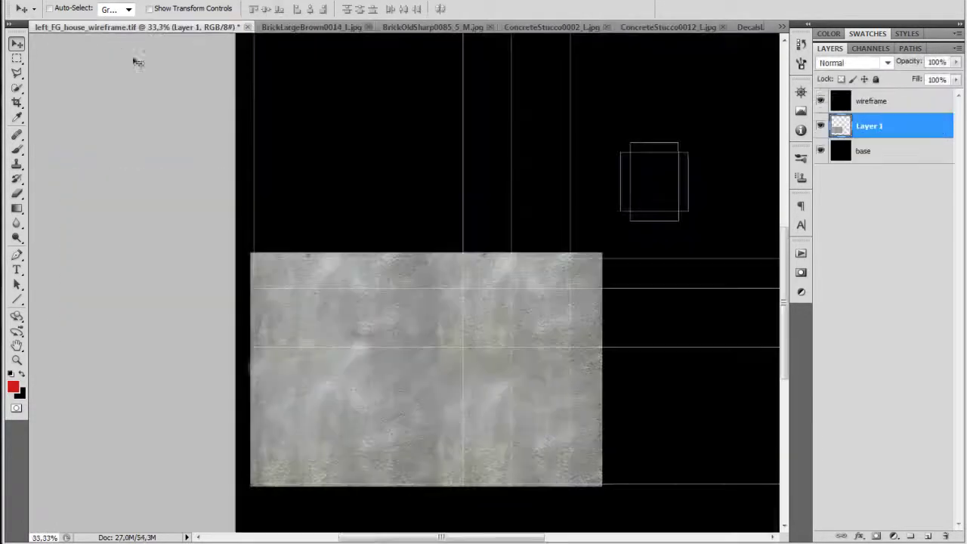
key("ctrl+v")
left_click_drag(430, 262, 458, 414)
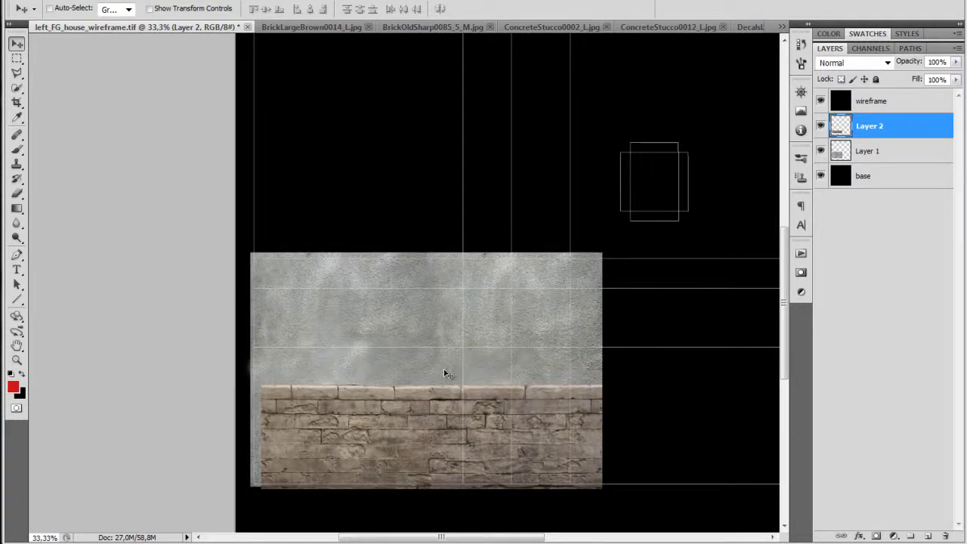
key("ctrl+minus")
key("ctrl+plus")
key("ctrl+plus")
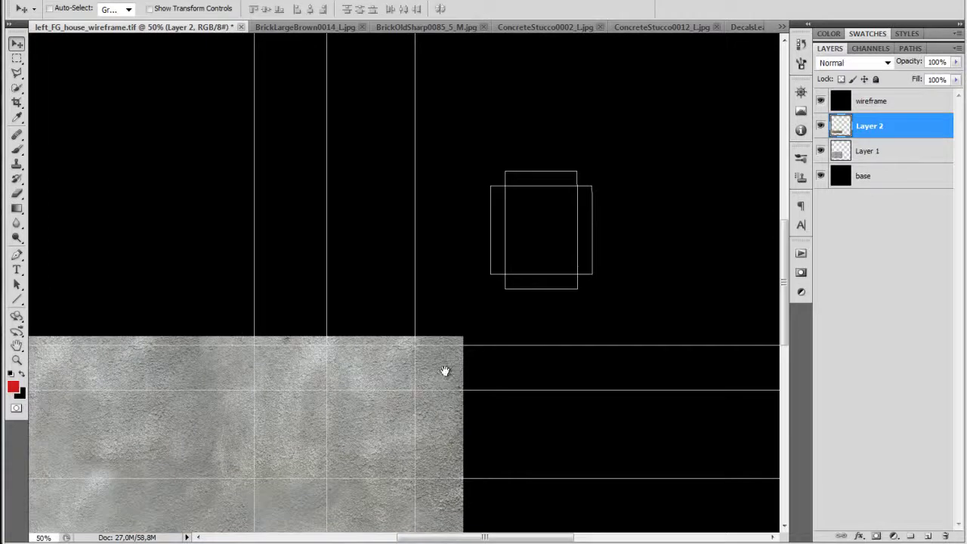
left_click_drag(341, 496, 488, 316)
scroll(462, 326, "down", 1)
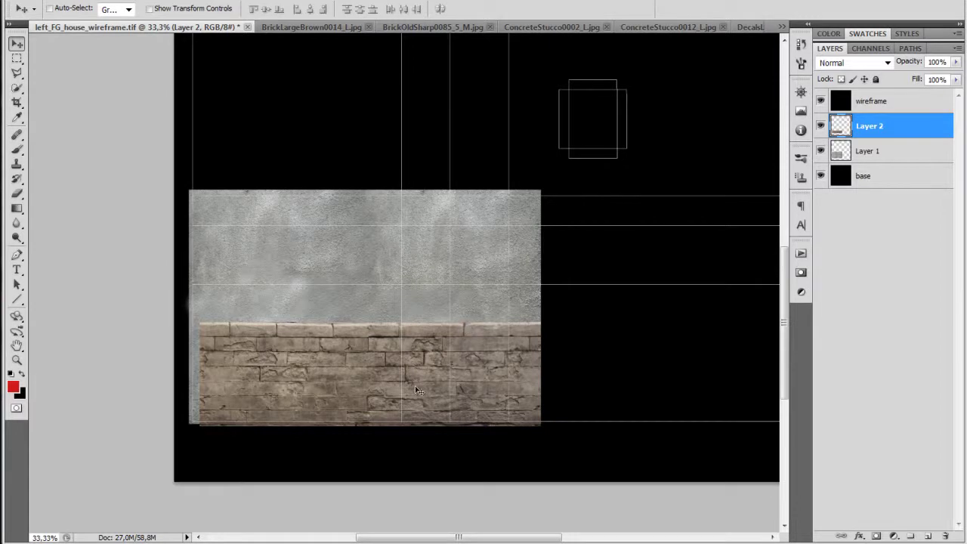
Switch to Maya, close the UV Texture Editor and examine the house wall's proportions in an orthographic wireframe view
mouse_move(286, 541)
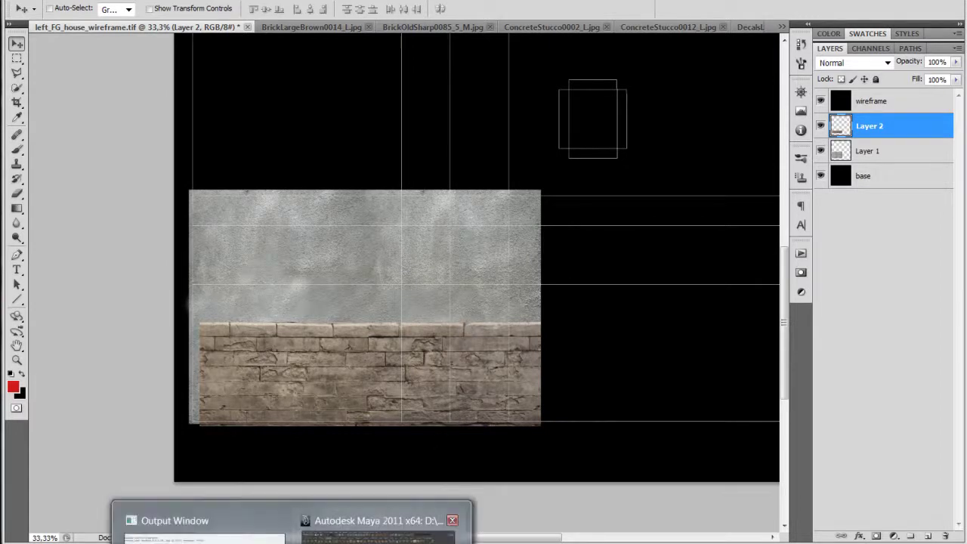
left_click(383, 529)
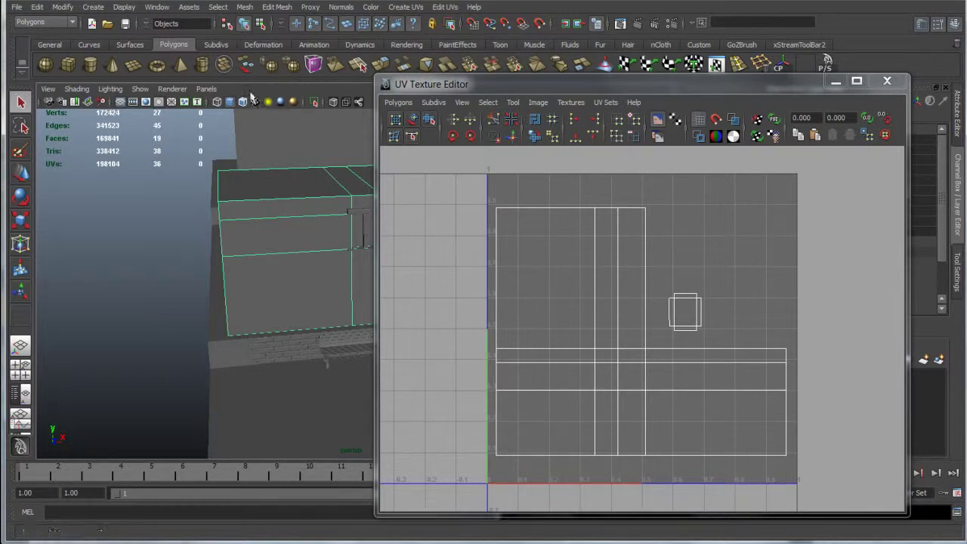
key("space")
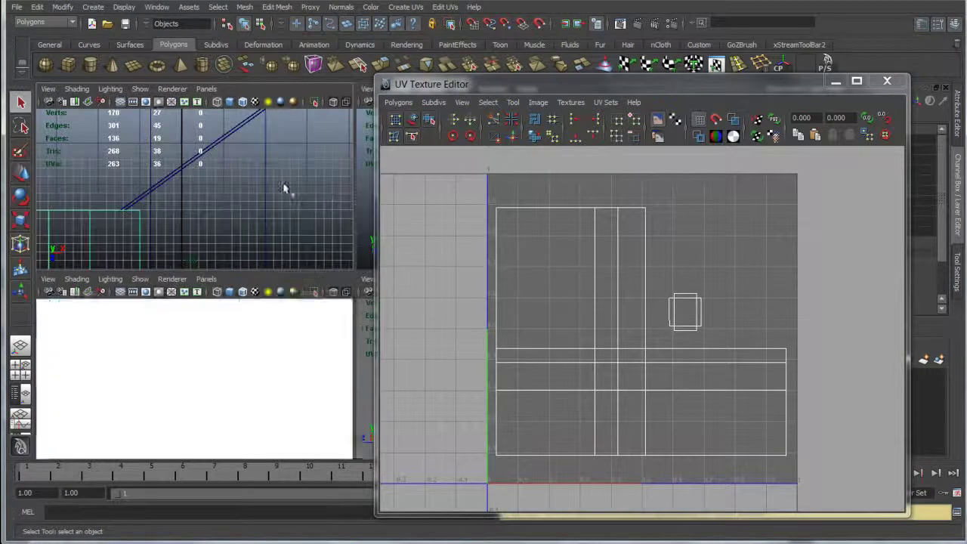
left_click(888, 80)
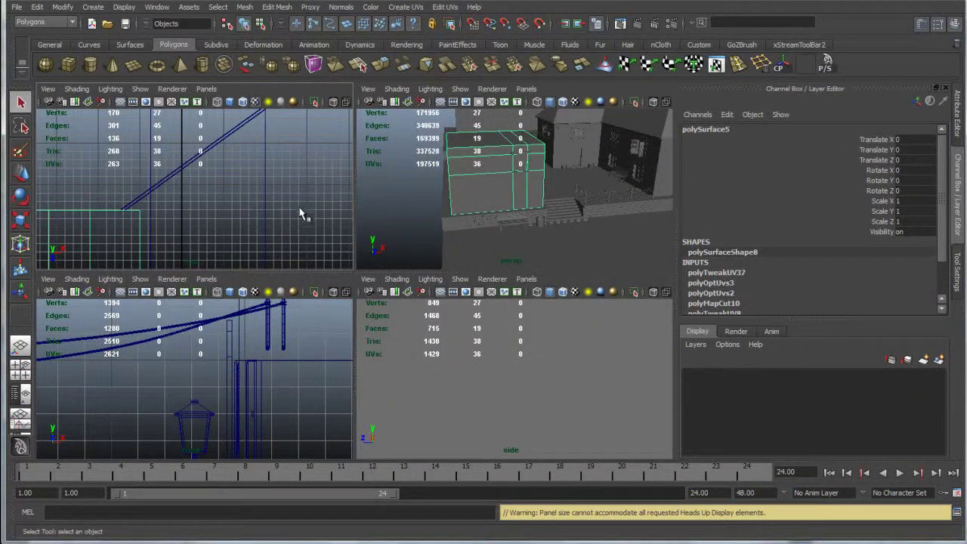
key("space")
key("space")
key("space")
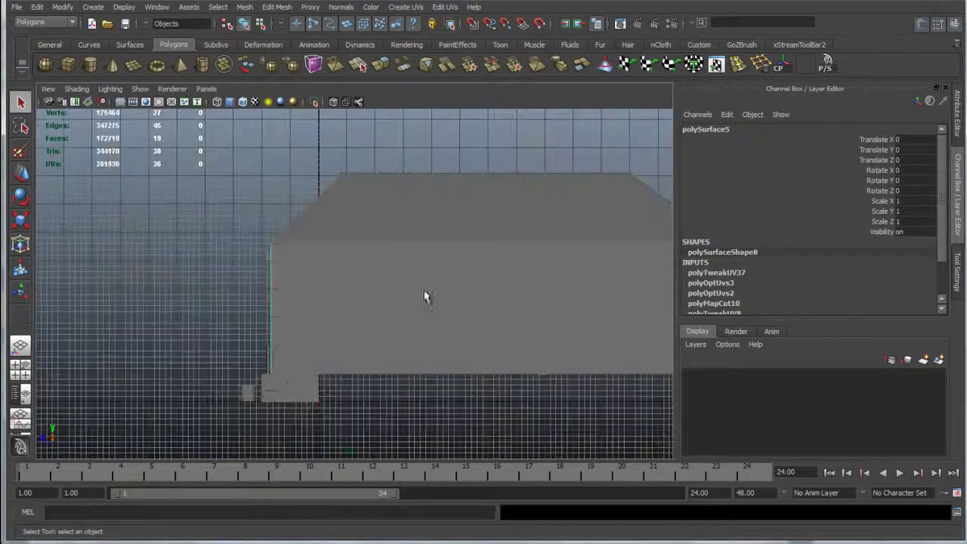
scroll(404, 280, "up", 4)
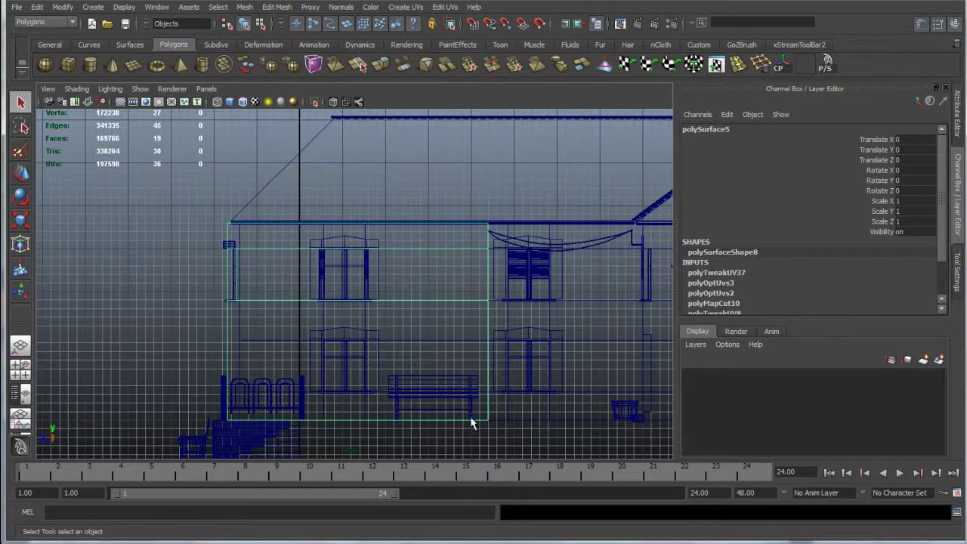
scroll(473, 422, "up", 2)
scroll(484, 401, "down", 1)
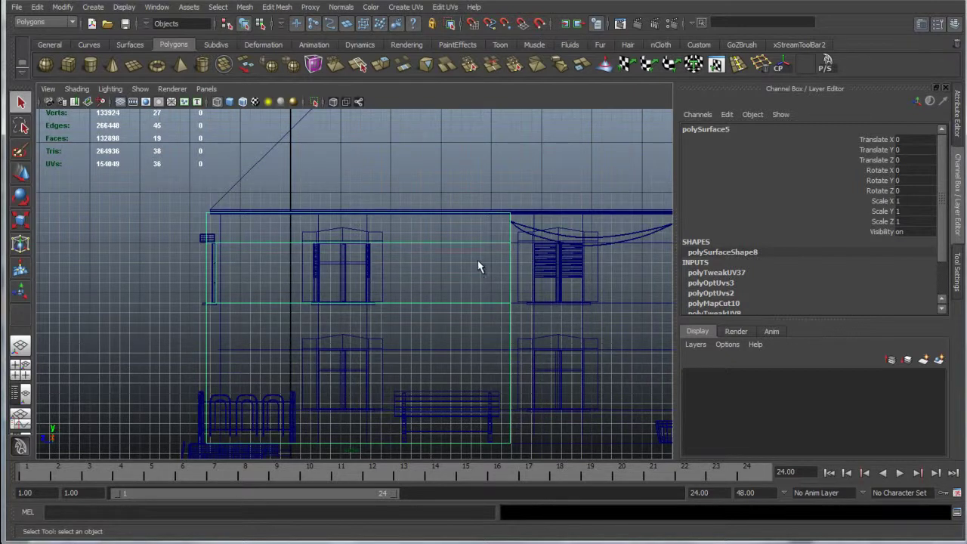
key("space")
key("space")
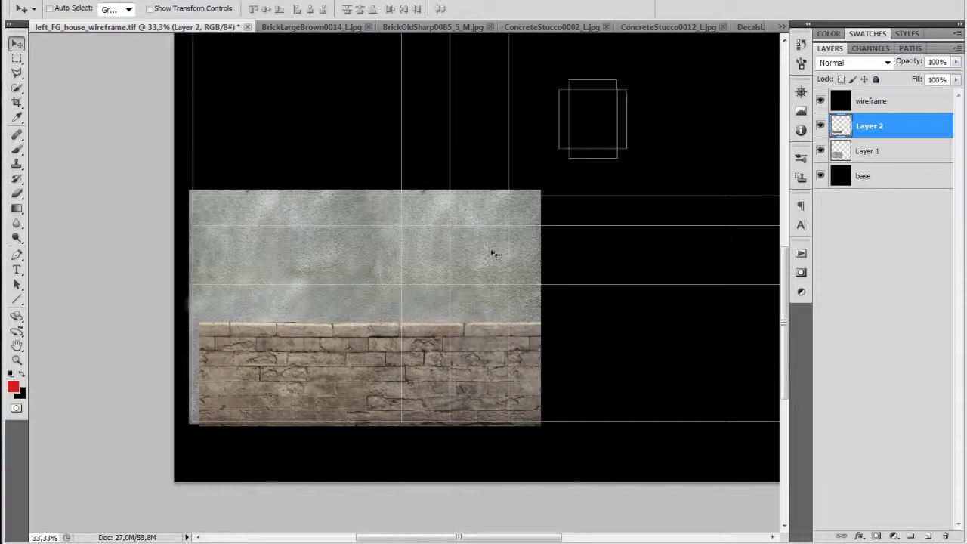
Scale the brick texture on Layer 2 down proportionally to about half its size, keeping its lower left corner in place
key("ctrl+t")
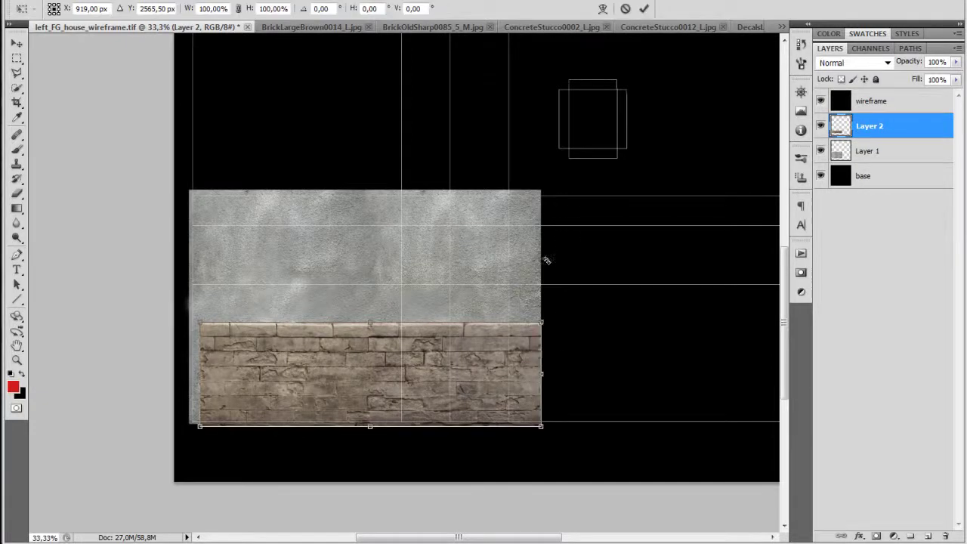
left_click_drag(545, 319, 412, 430)
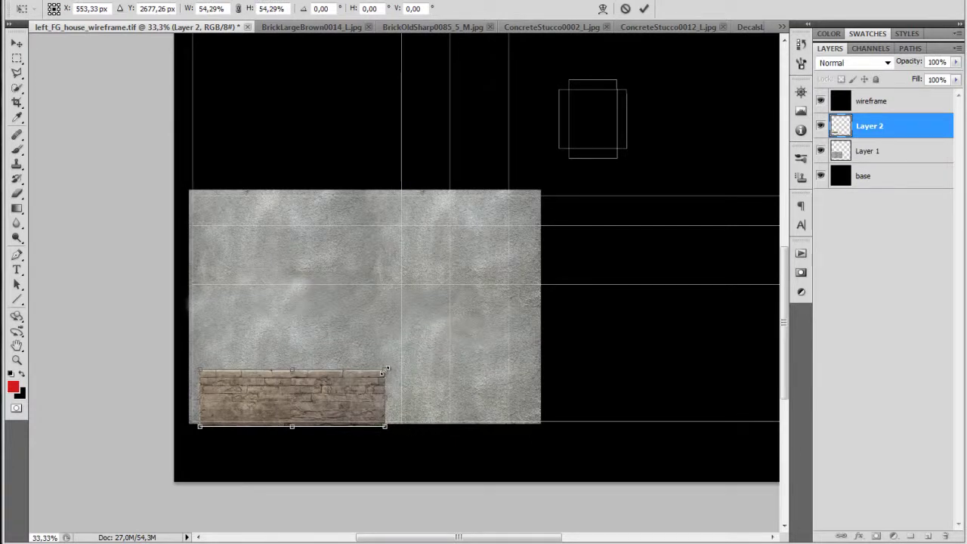
left_click_drag(384, 371, 360, 375)
key("Return")
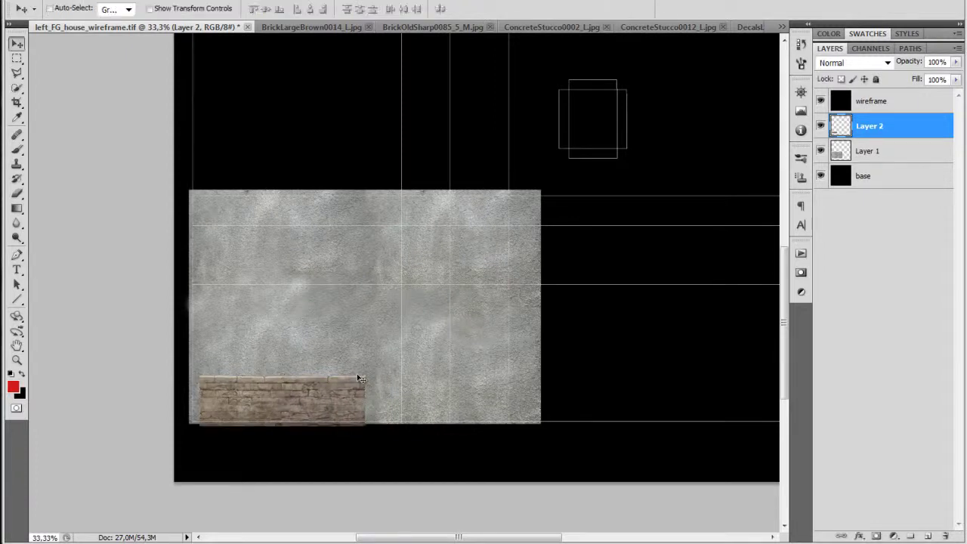
Move the brick texture to the right end of the wall's lower edge and scale it proportionally to about 75%
key("ctrl+plus")
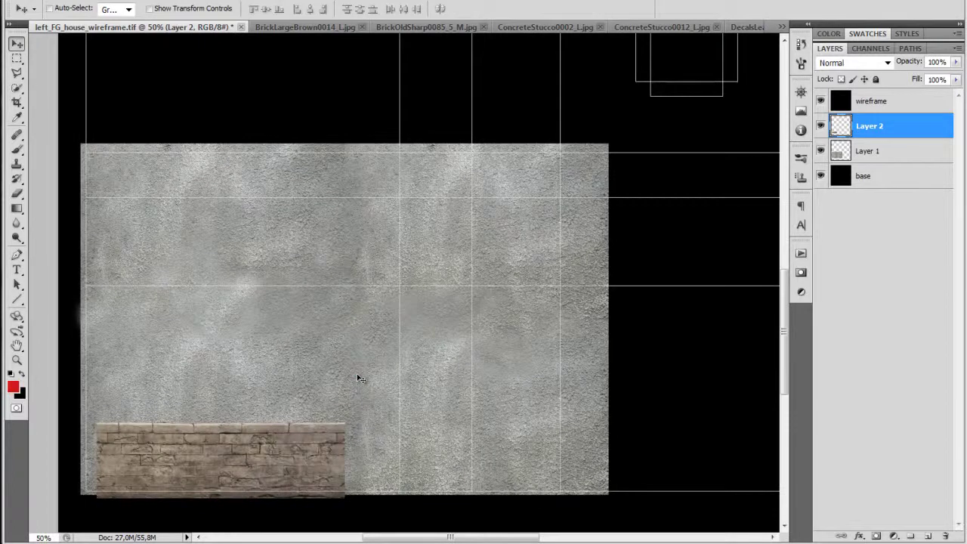
scroll(443, 333, "down", 3)
left_click_drag(266, 390, 488, 383)
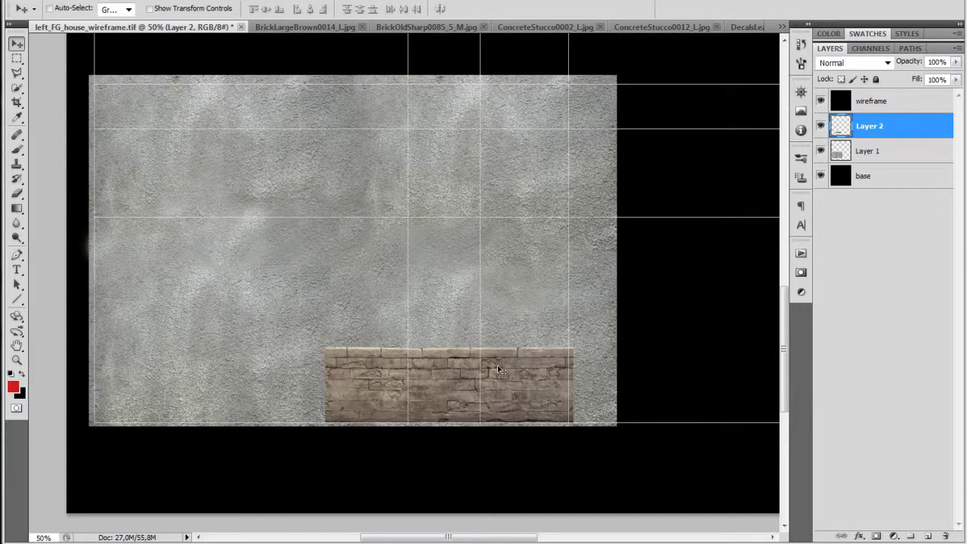
key("ctrl+t")
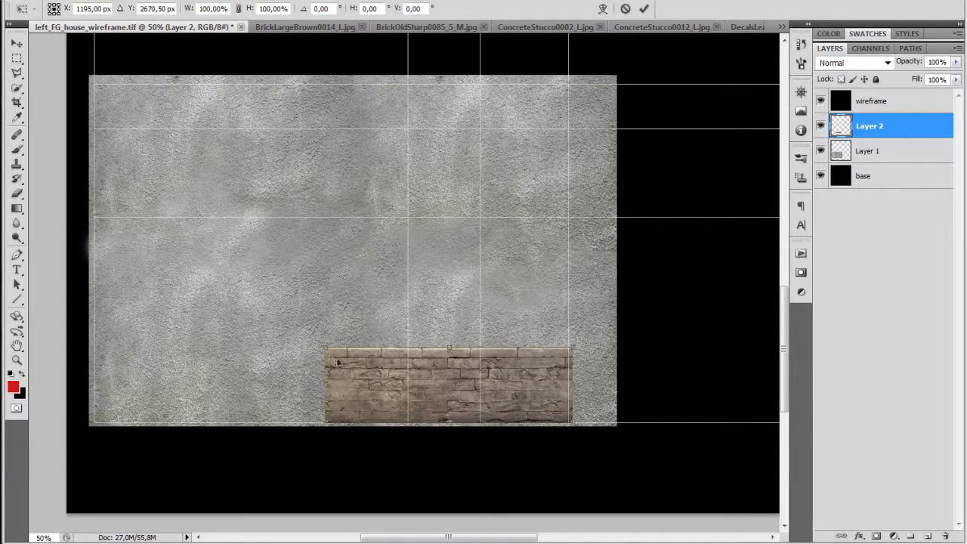
left_click_drag(322, 348, 377, 385)
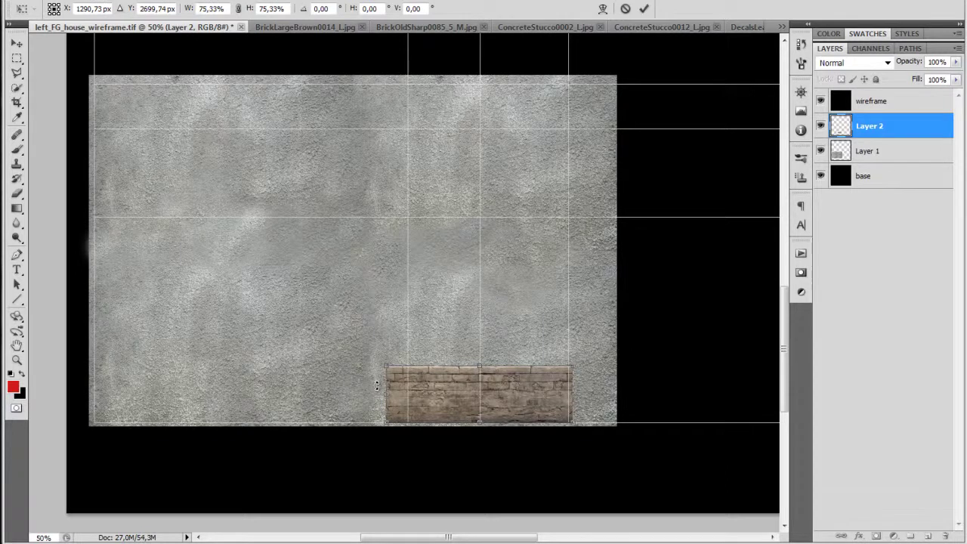
key("Return")
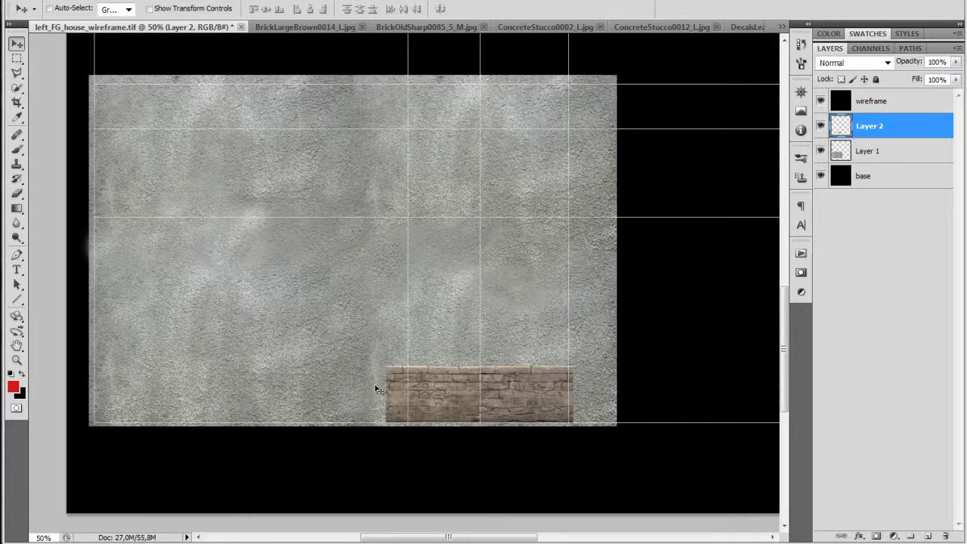
Duplicate the brick texture twice towards the left so the row reaches the left edge of the wall's UV area
key("ctrl+plus")
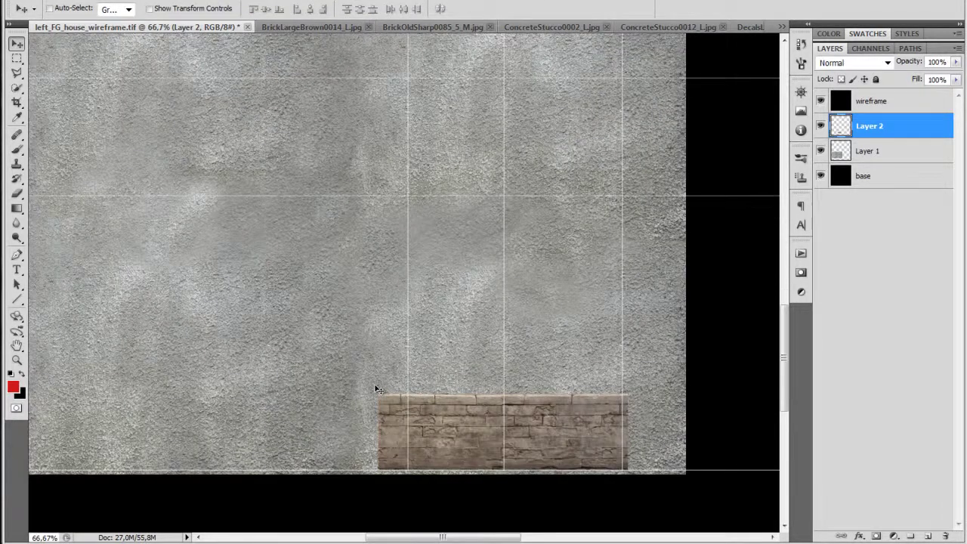
left_click_drag(473, 432, 551, 387)
left_click_drag(610, 393, 384, 382, "alt")
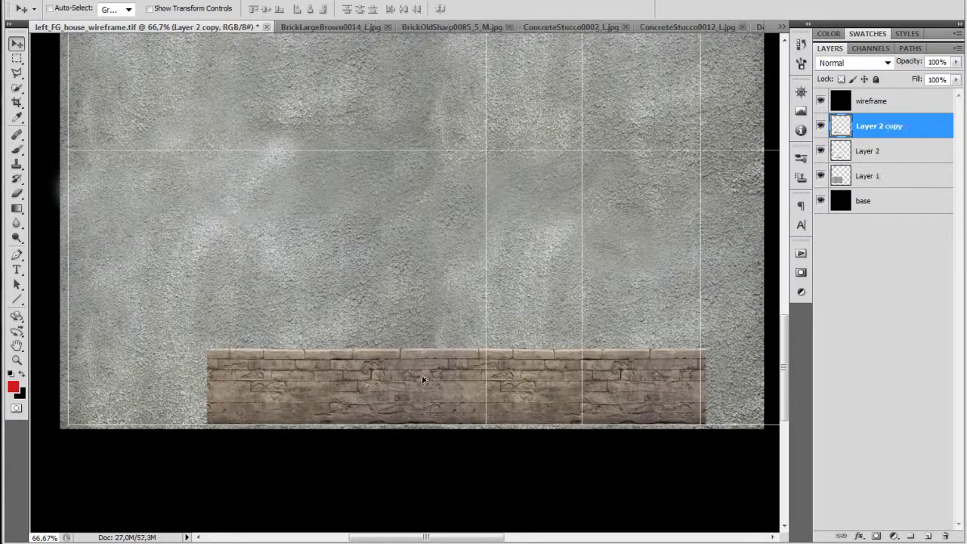
left_click_drag(443, 387, 300, 377)
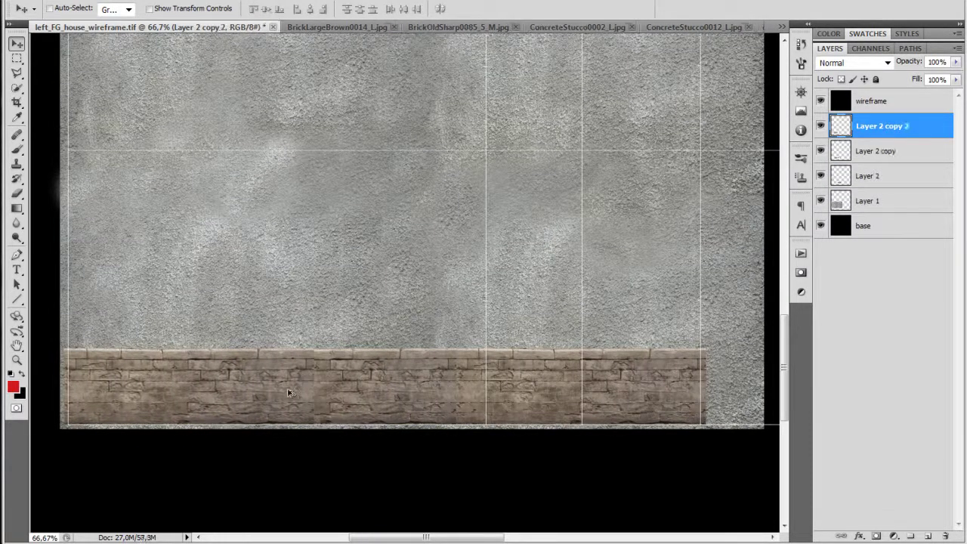
Set the Eraser to a 200 px brush and merge the second brick copy into the first copy's layer
key("e")
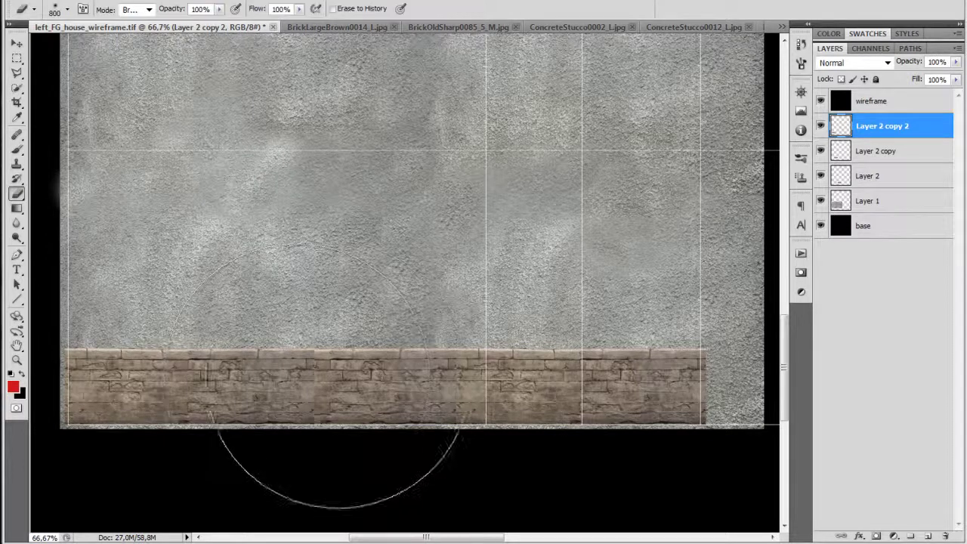
key("bracketleft")
key("bracketleft")
key("bracketleft")
key("bracketleft")
key("bracketleft")
key("bracketleft")
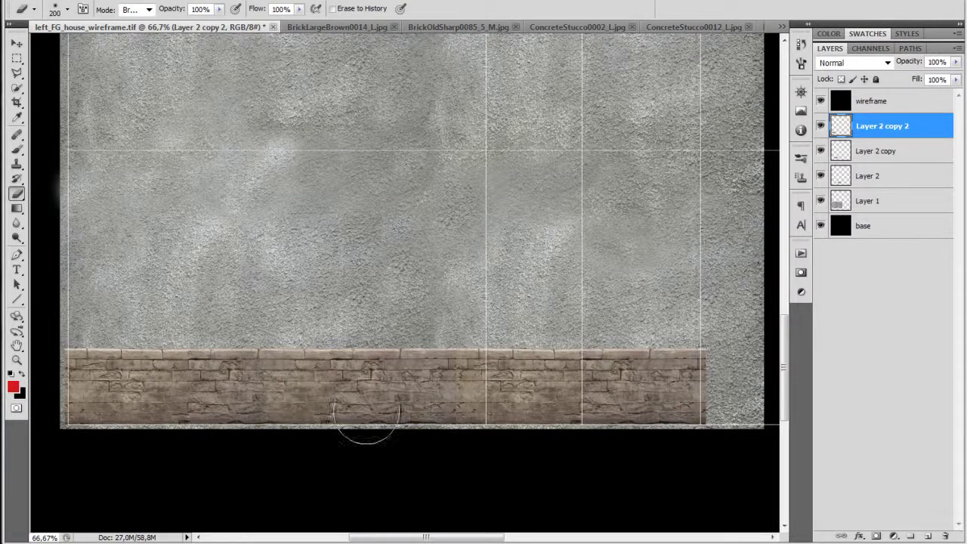
key("ctrl+z")
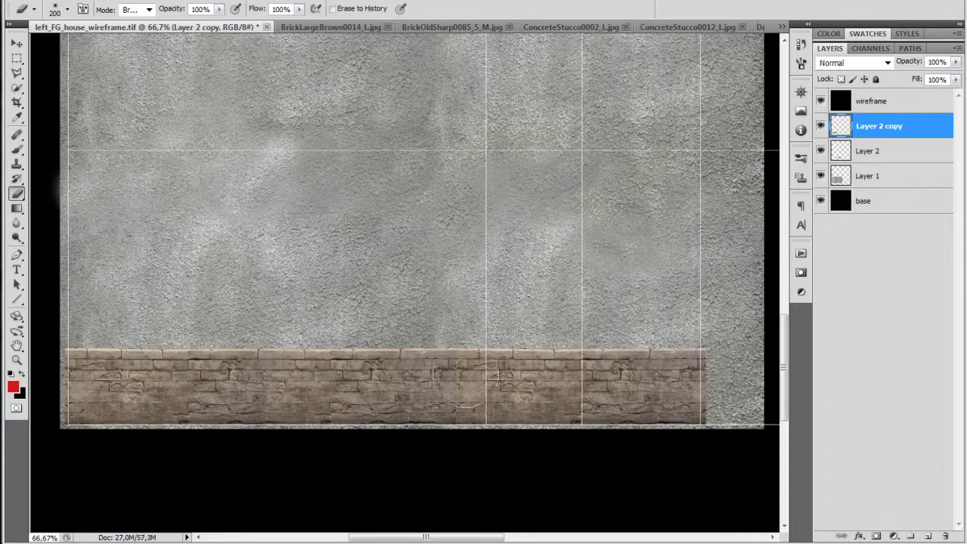
Paint over the visible seam between the original brick piece and its copy with a 100 px Clone Stamp
key("v")
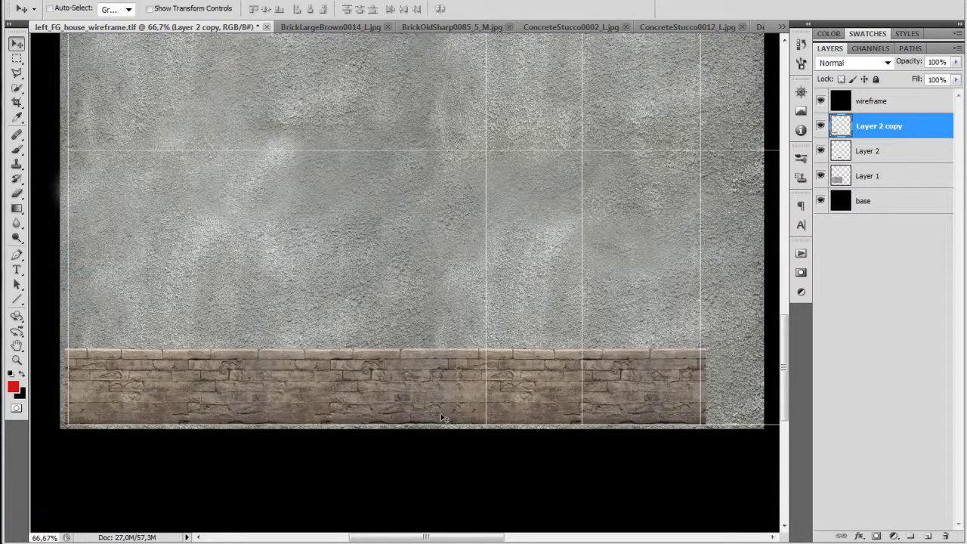
key("s")
left_click(474, 405, "alt")
left_click_drag(447, 402, 460, 388)
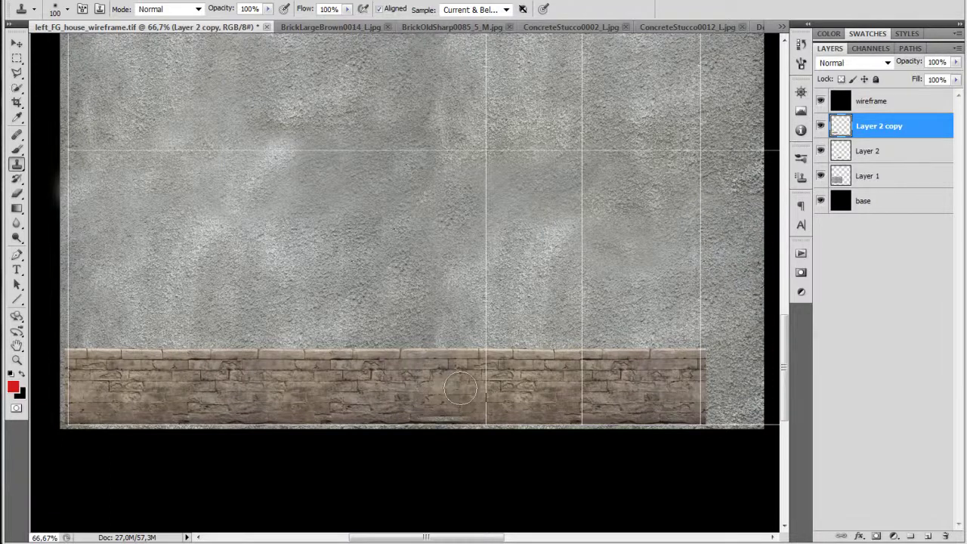
Duplicate Layer 2, raise the duplicate above the other brick layers and shift it left over the seam between the pieces
key("v")
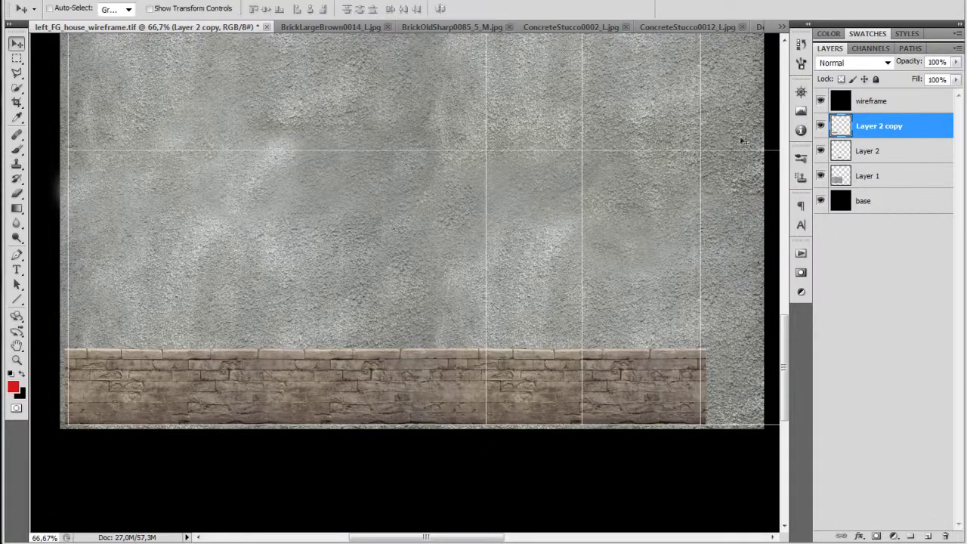
left_click(838, 156)
key("ctrl+j")
left_click_drag(667, 378, 584, 378)
left_click_drag(630, 410, 626, 407)
left_click_drag(852, 156, 842, 127)
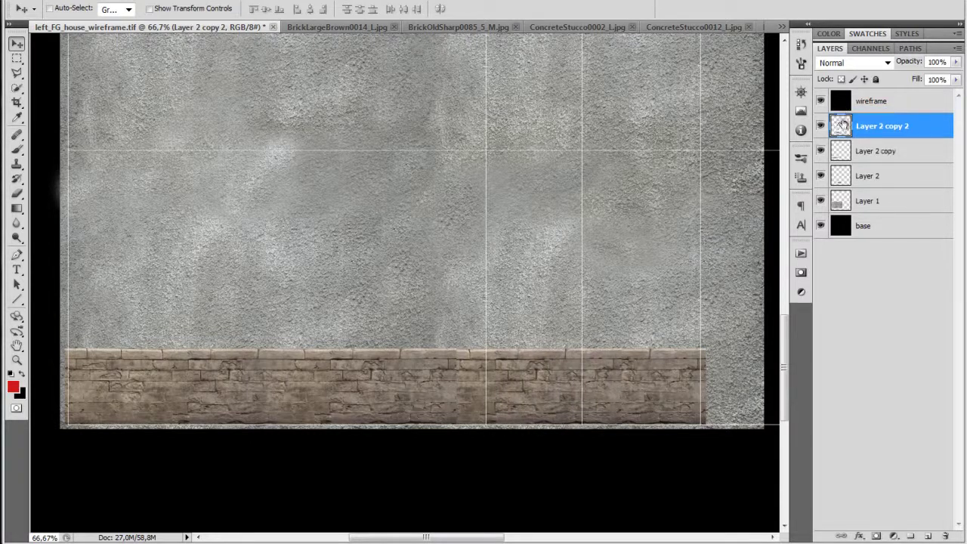
left_click_drag(561, 369, 530, 374)
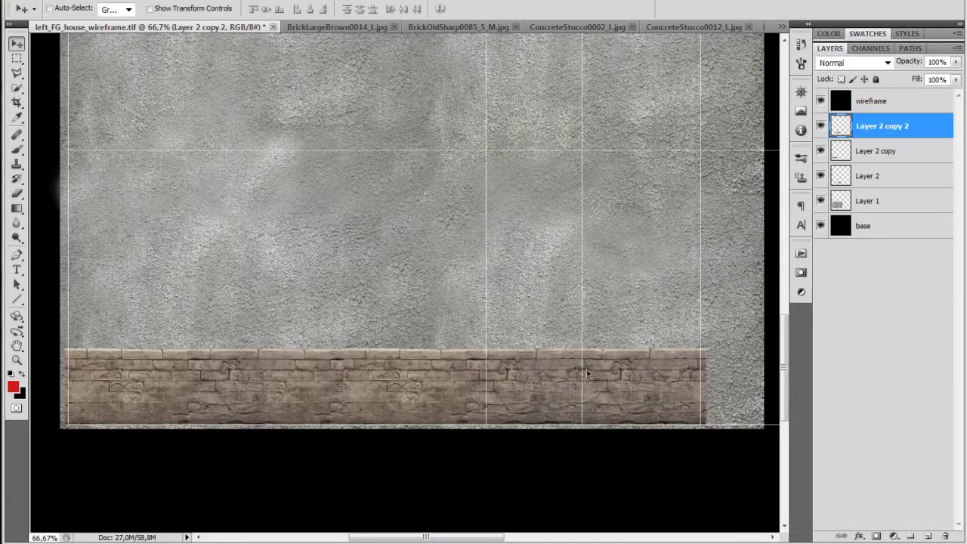
Soften both ends of the overlapping brick piece with the 200 px Eraser and merge all brick layers into Layer 2
key("e")
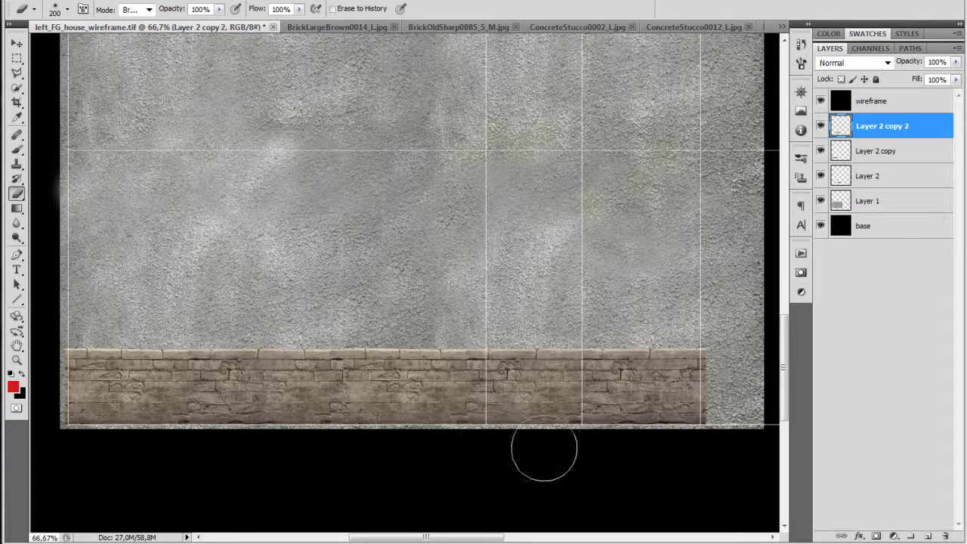
mouse_move(553, 411)
left_mouse_down()
mouse_move(536, 393)
mouse_move(565, 408)
left_mouse_up()
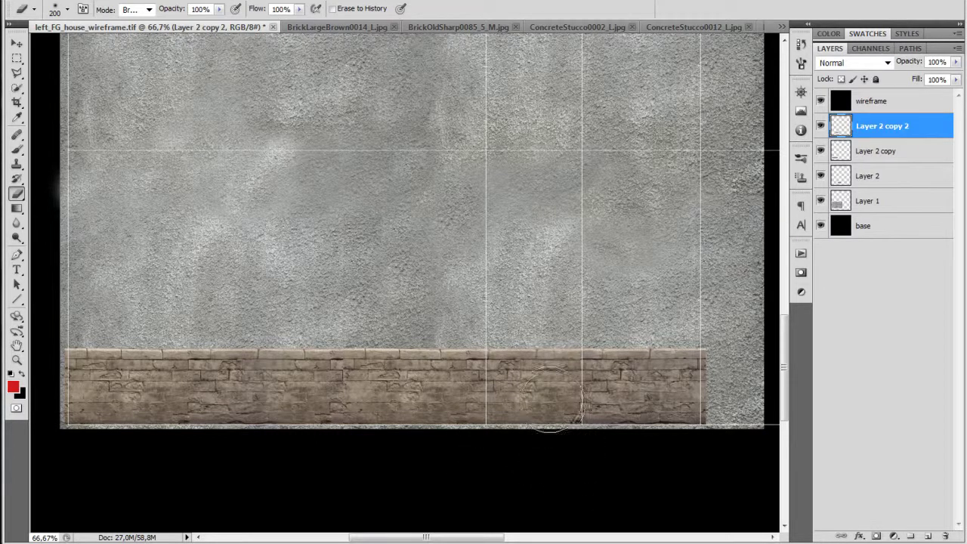
left_click_drag(346, 409, 345, 423)
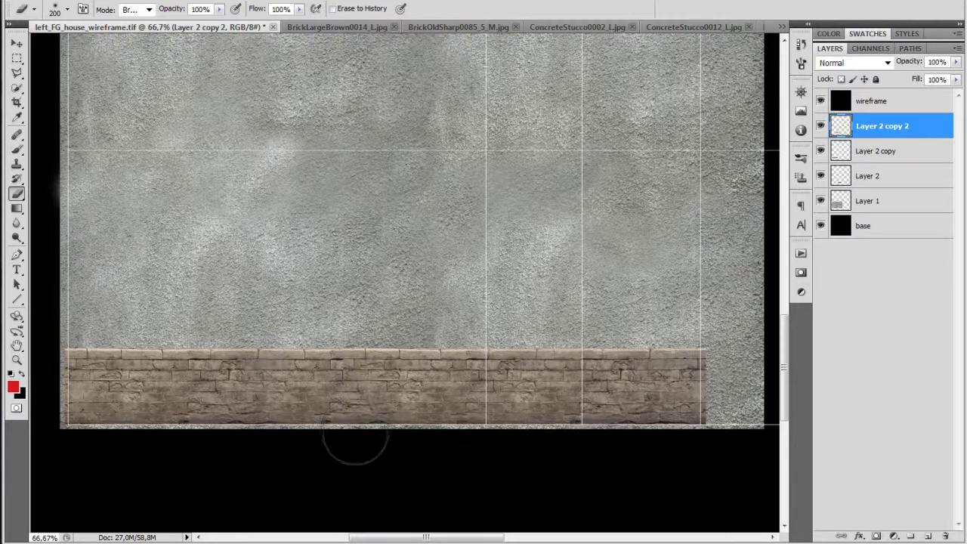
key("ctrl+e")
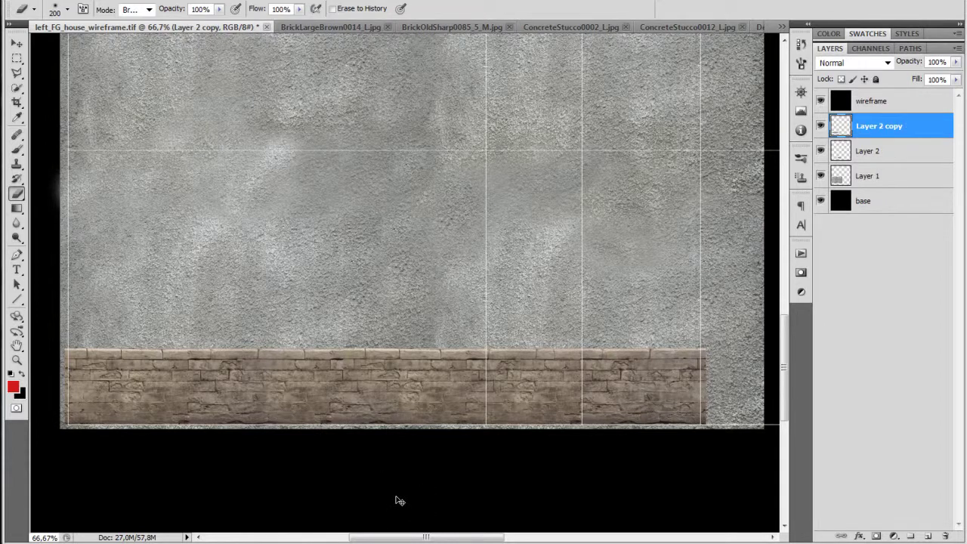
key("Delete")
Remove the repeated chipped patch in the fifth brick row, right of the second vertical UV line, using a 5 px Clone Stamp
key("s")
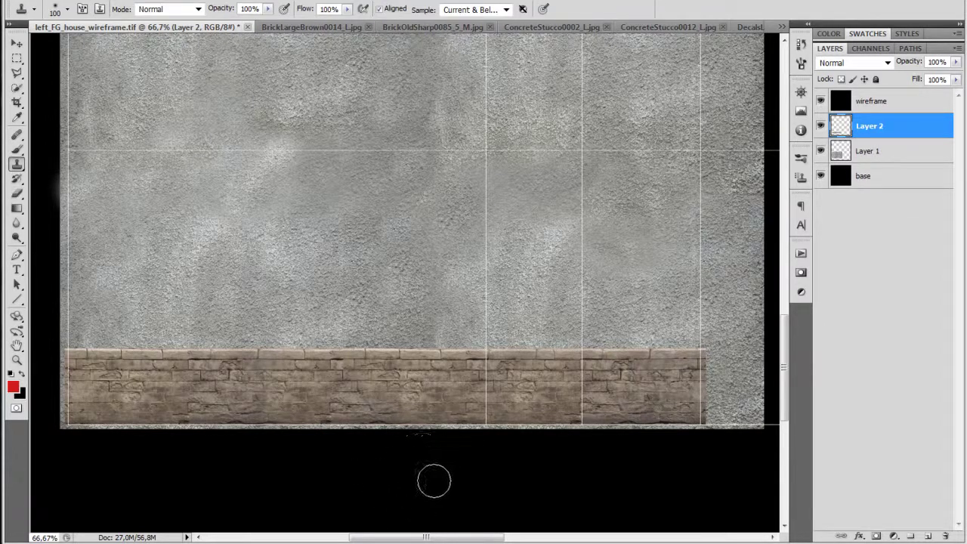
key("ctrl+plus")
key("ctrl+plus")
key("ctrl+plus")
left_click_drag(540, 437, 434, 106)
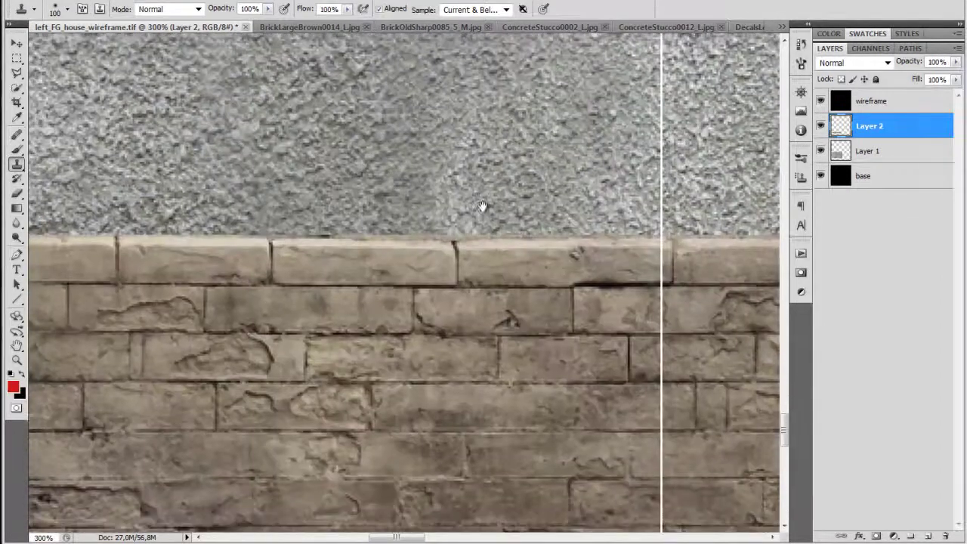
key("bracketleft")
key("bracketleft")
key("bracketleft")
key("bracketleft")
key("bracketleft")
key("bracketleft")
key("bracketleft")
key("bracketleft")
key("bracketleft")
key("bracketleft")
key("bracketleft")
key("bracketleft")
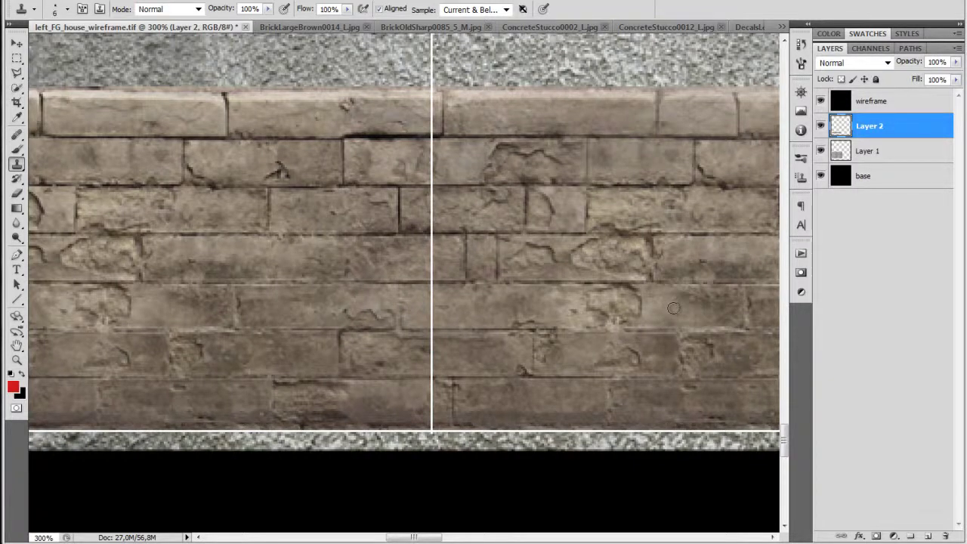
left_click(649, 316, "alt")
mouse_move(641, 317)
left_mouse_down()
mouse_move(605, 321)
mouse_move(601, 297)
mouse_move(603, 307)
left_mouse_up()
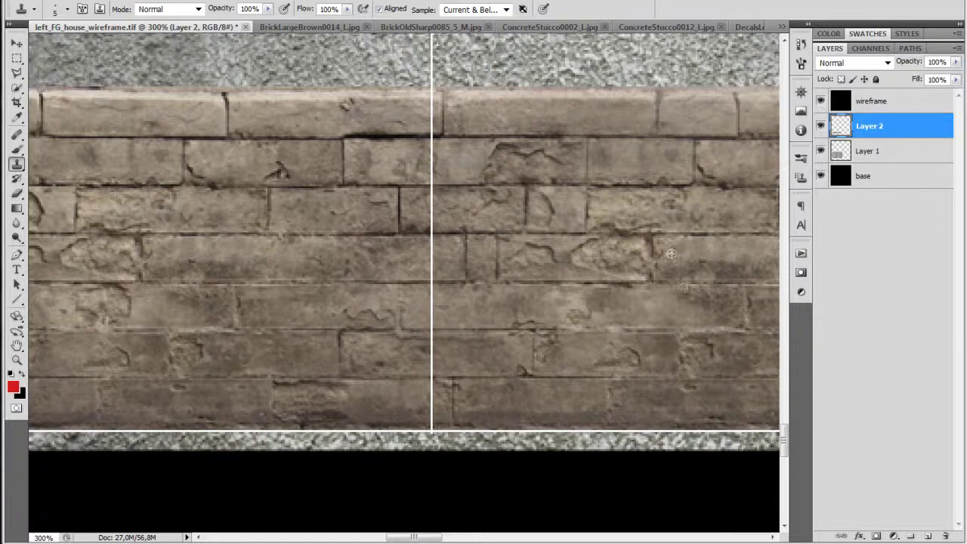
Clone clean stone over the large broken patch in the fourth brick row and the remaining marks in the row below
left_click_drag(646, 244, 647, 255)
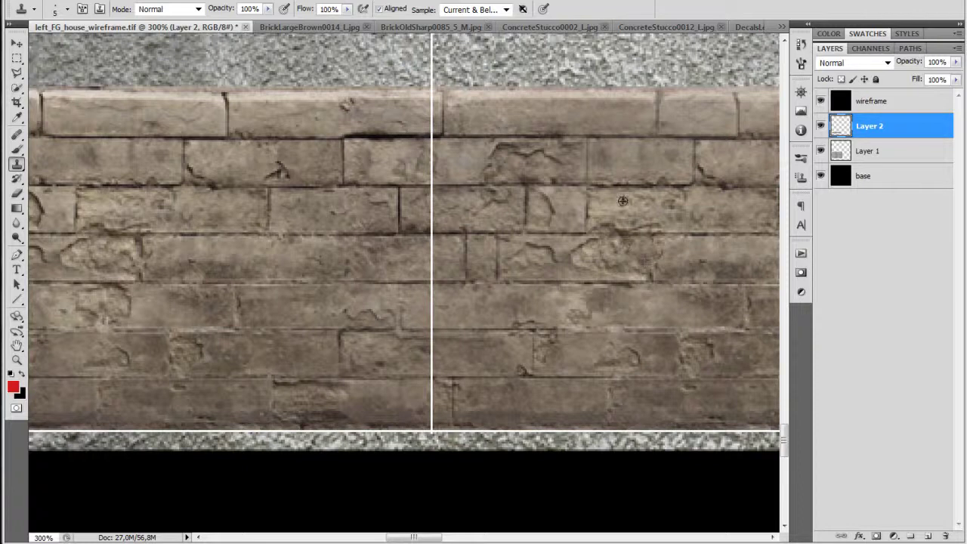
mouse_move(590, 246)
left_mouse_down()
mouse_move(621, 272)
mouse_move(643, 266)
mouse_move(593, 269)
mouse_move(610, 267)
mouse_move(576, 258)
left_mouse_up()
left_click(686, 261, "alt")
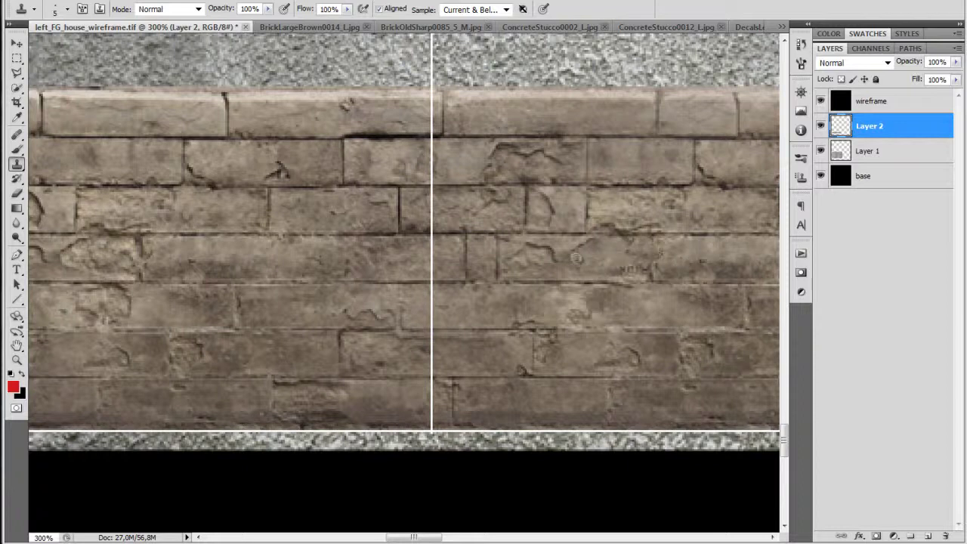
left_click_drag(604, 310, 548, 308)
Break up the repeating cracks and joints around the middle of the brick strip with the Clone Stamp
key("ctrl+minus")
key("ctrl+minus")
left_click_drag(424, 272, 503, 259)
left_click_drag(443, 300, 499, 288)
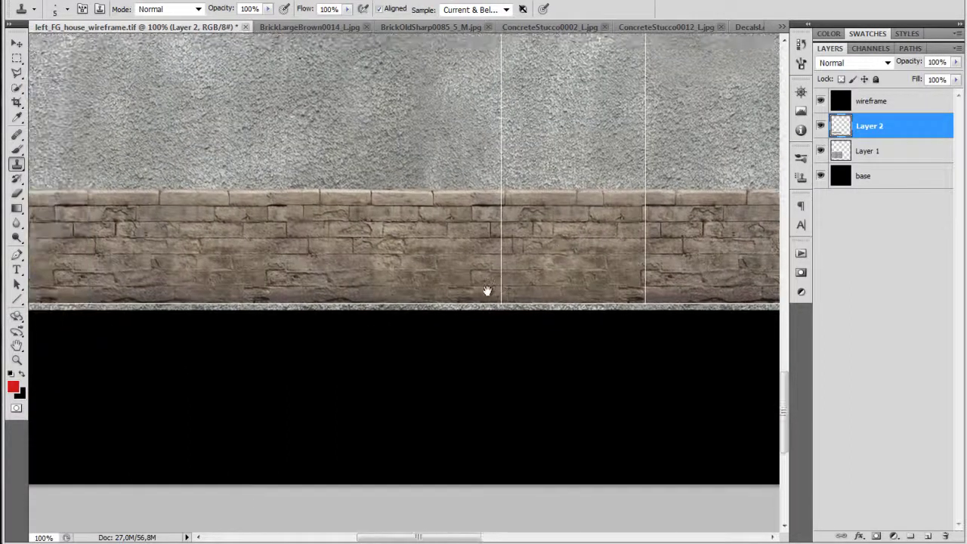
left_click_drag(326, 276, 387, 252)
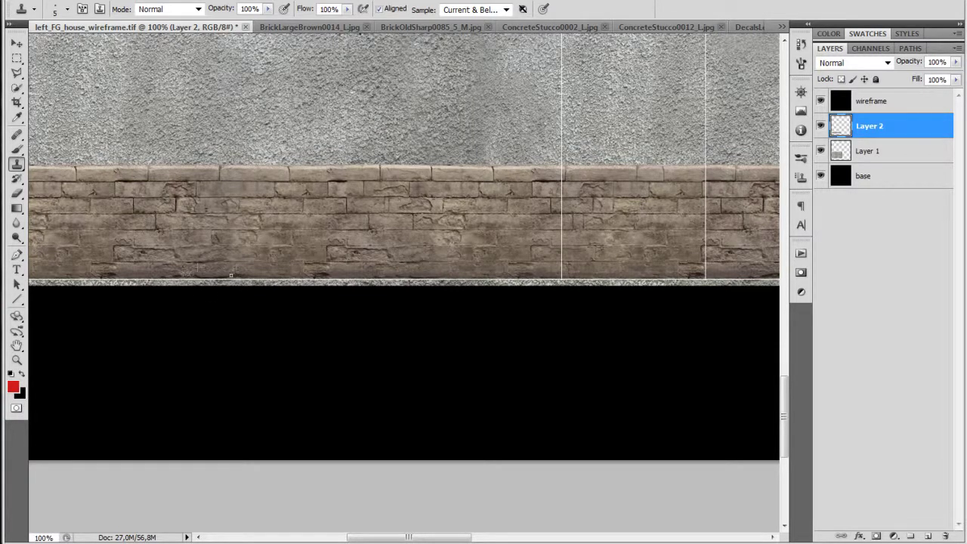
left_click_drag(236, 274, 387, 292)
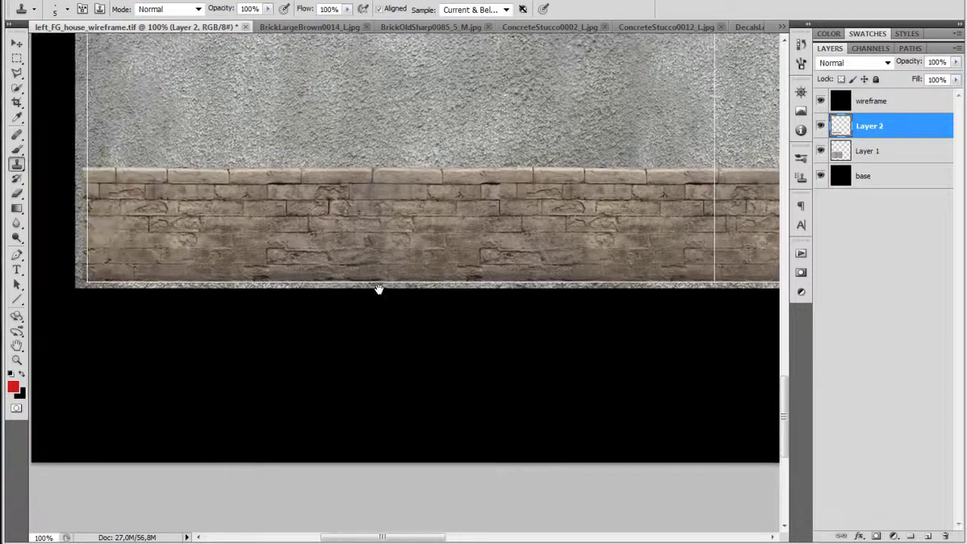
left_click_drag(388, 248, 362, 242)
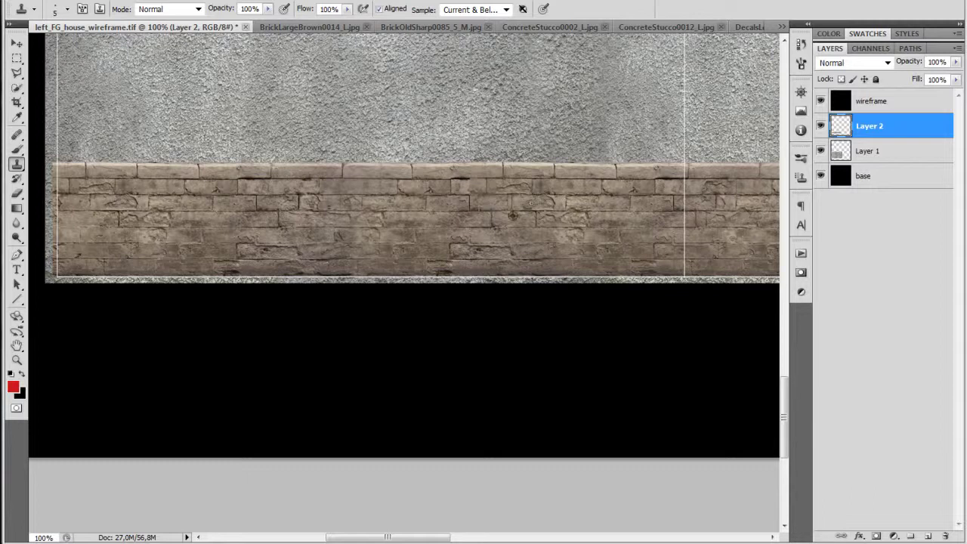
left_click_drag(529, 208, 553, 203)
left_click(502, 189, "alt")
left_click_drag(597, 274, 552, 261)
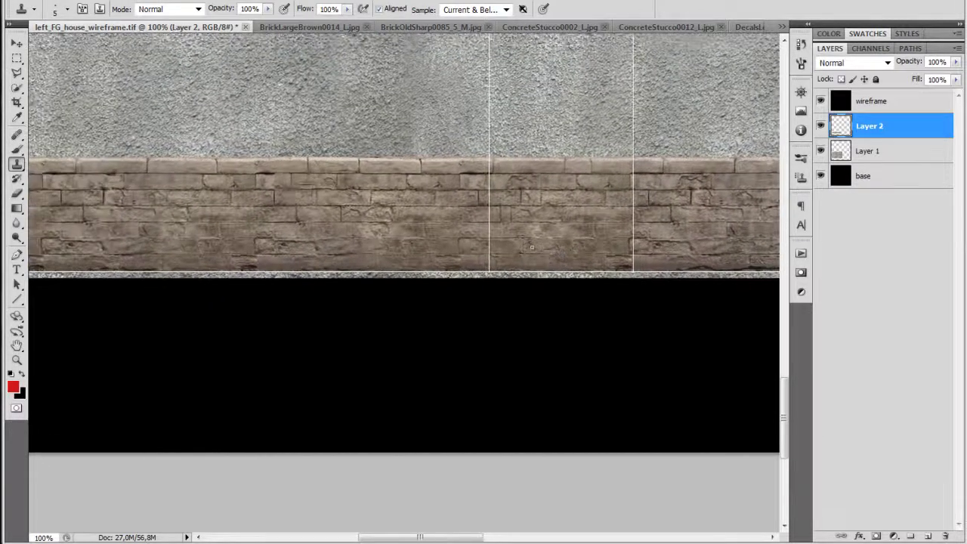
key("ctrl+minus")
key("ctrl+minus")
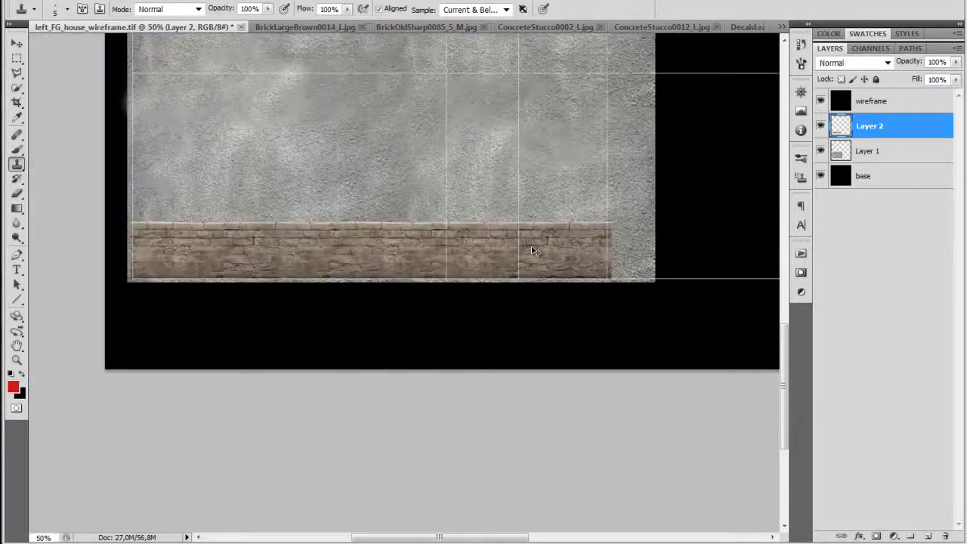
Copy the leak stain layer from DecalsLeaking0159_1_S.png into the left_FG_house_wireframe document
mouse_move(565, 378)
left_mouse_down()
mouse_move(606, 506)
mouse_move(621, 487)
left_mouse_up()
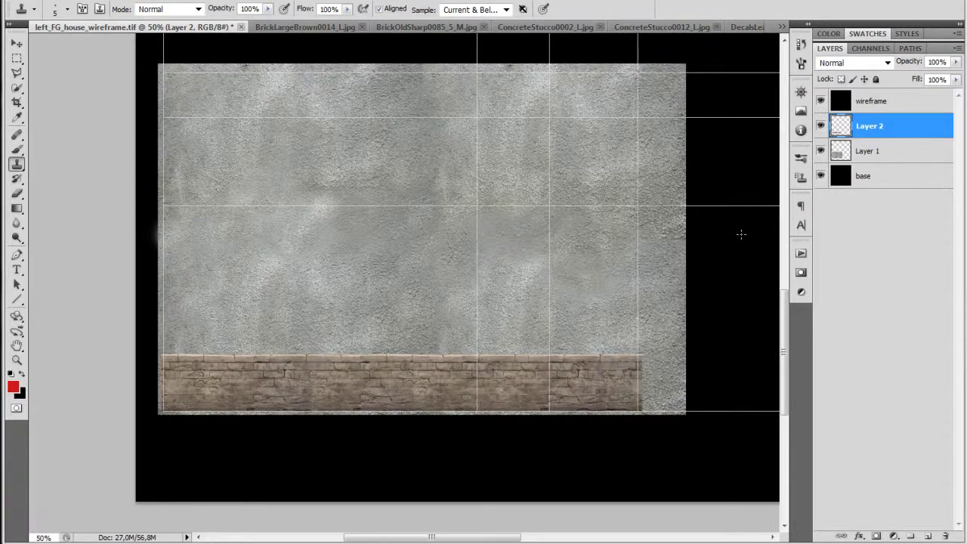
key("v")
key("ctrl+0")
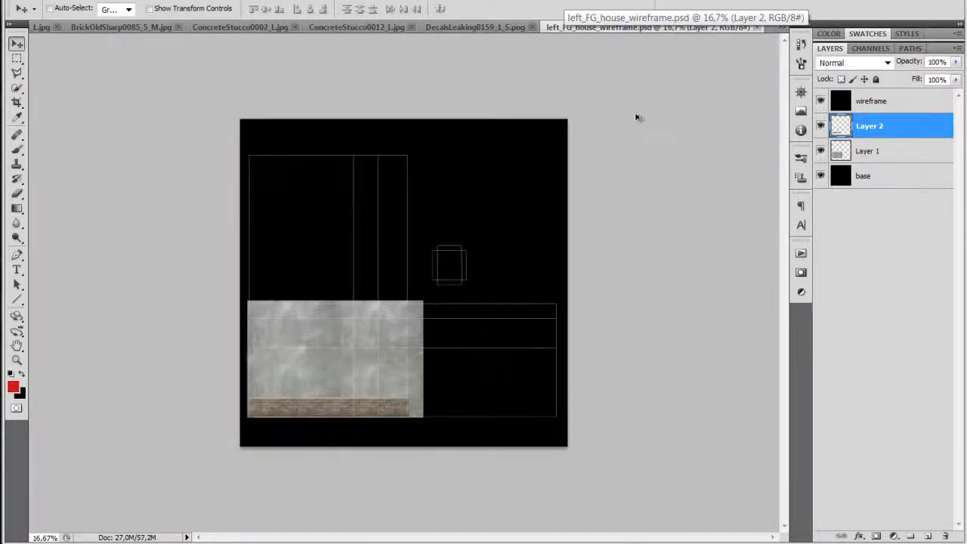
left_click(470, 30)
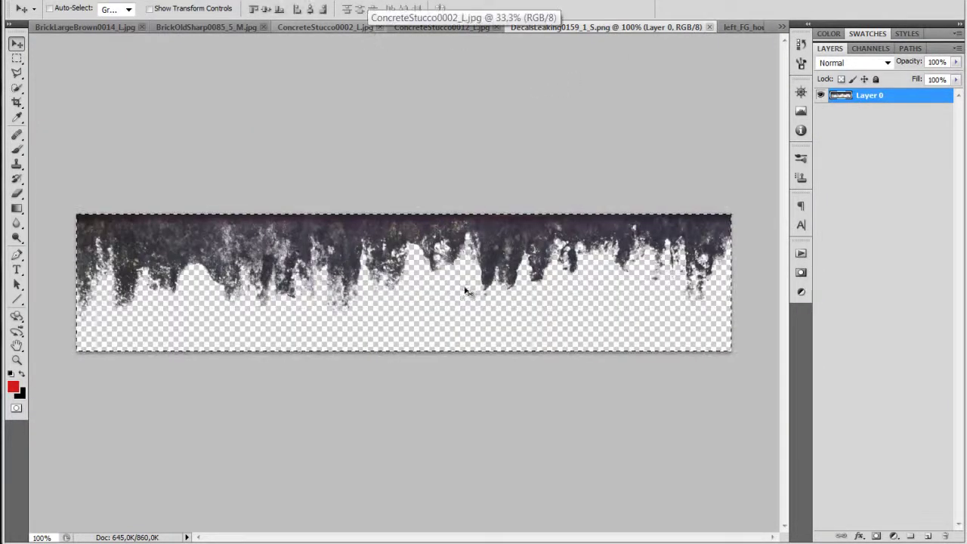
key("ctrl+d")
left_click_drag(580, 45, 448, 264)
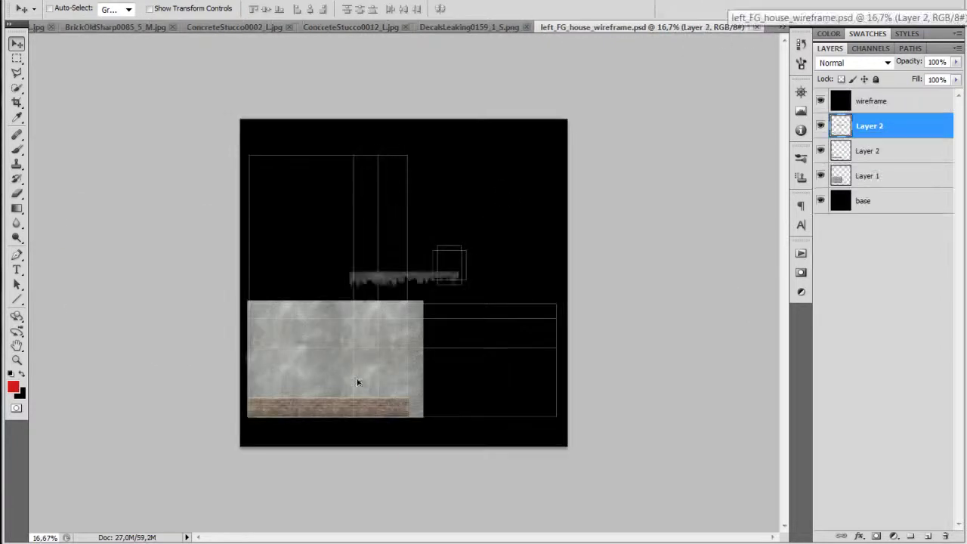
Move the leak decal onto the concrete wall and scale it proportionally to about 28%
scroll(359, 381, "up", 5)
left_click_drag(330, 371, 370, 320)
left_click_drag(508, 128, 420, 394)
key("ctrl+t")
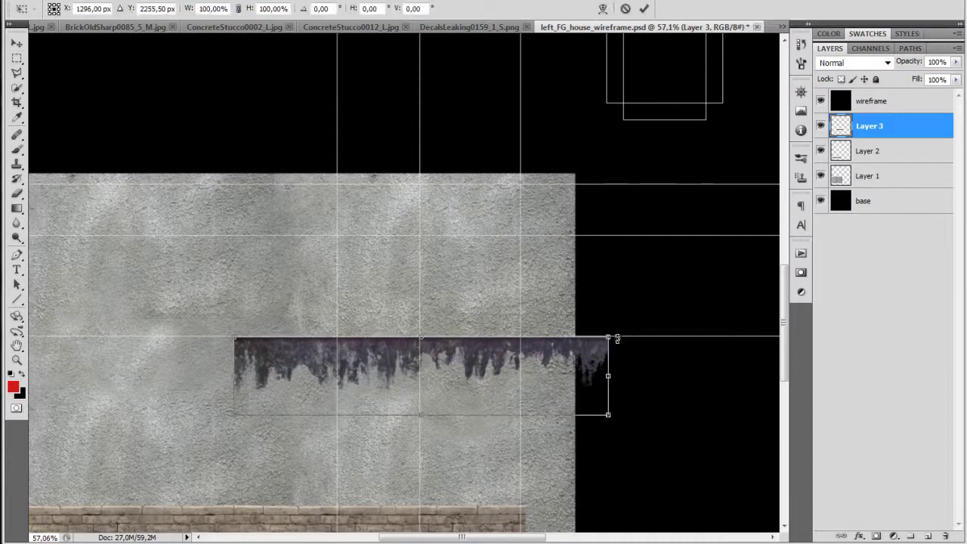
left_click_drag(607, 338, 476, 363)
scroll(399, 388, "up", 3)
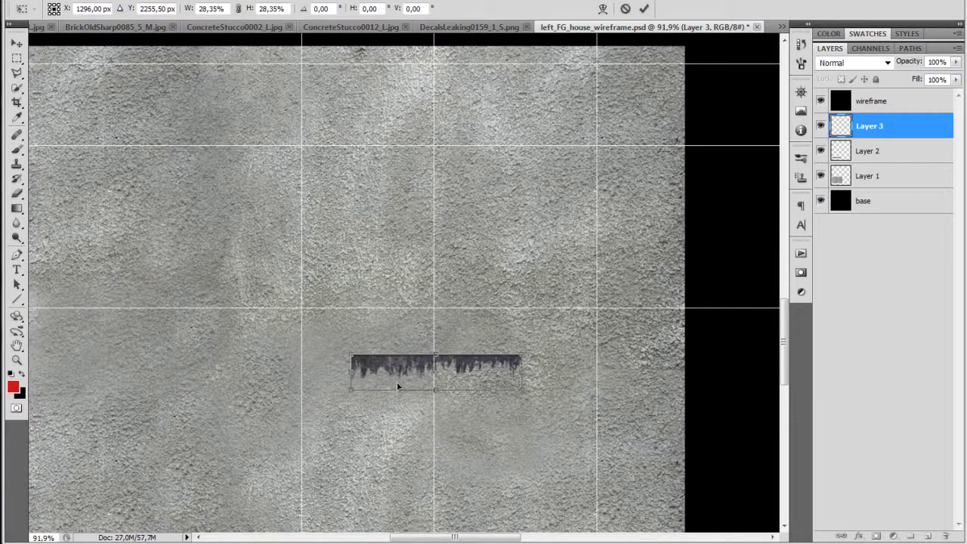
key("Return")
Align the decal under the window's bottom UV line and erase the overhang past its right edge with a 45 px Eraser
left_click_drag(396, 382, 366, 325)
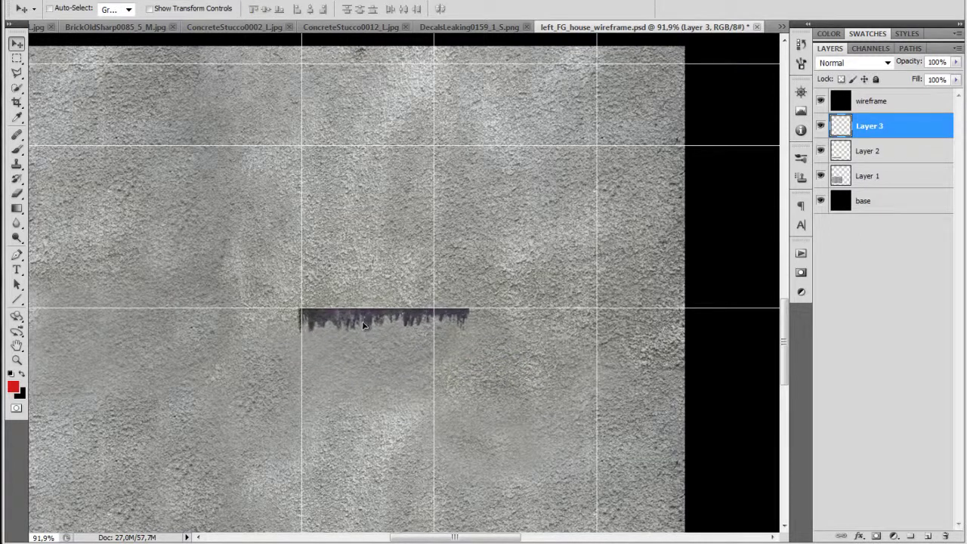
key("e")
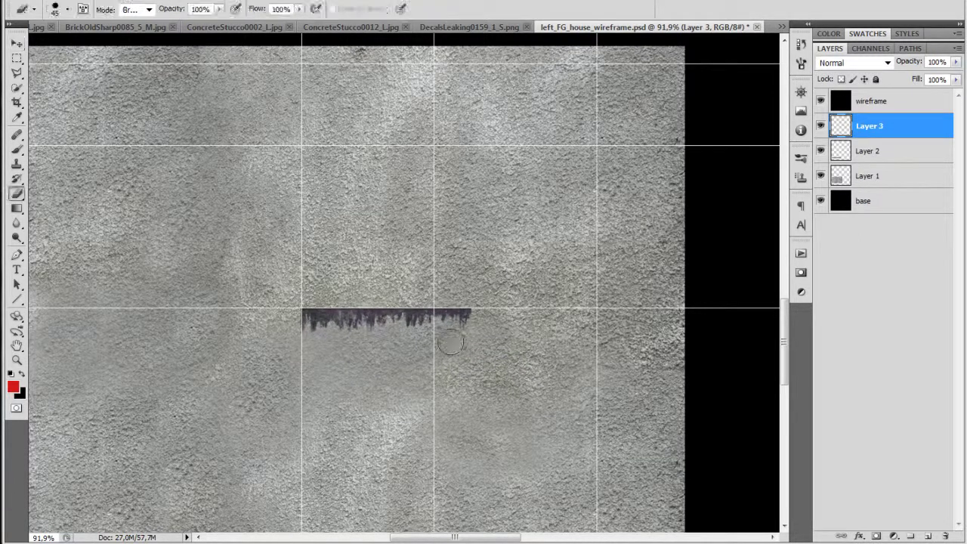
left_click_drag(462, 317, 453, 316)
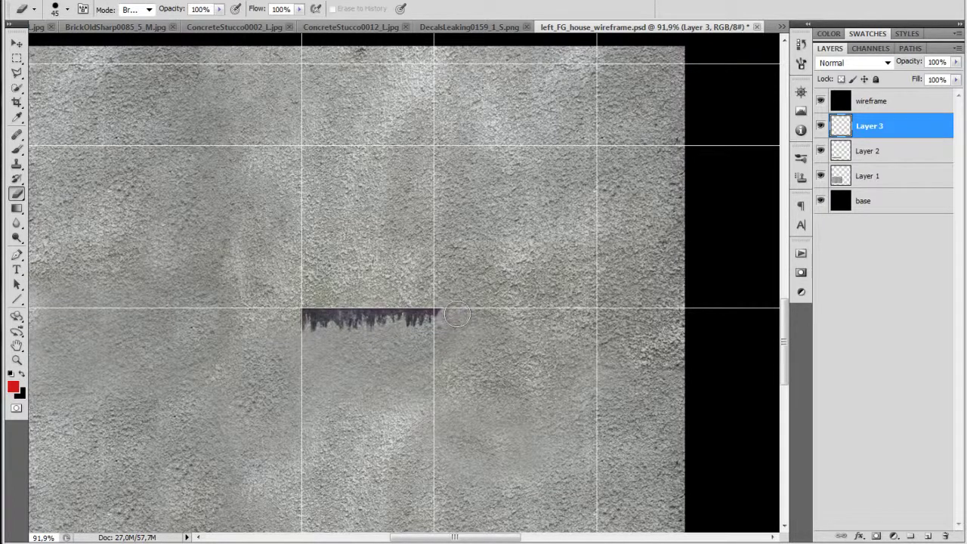
Hide the wireframe layer and lower the leak decal layer's opacity to 42%
left_click(821, 101)
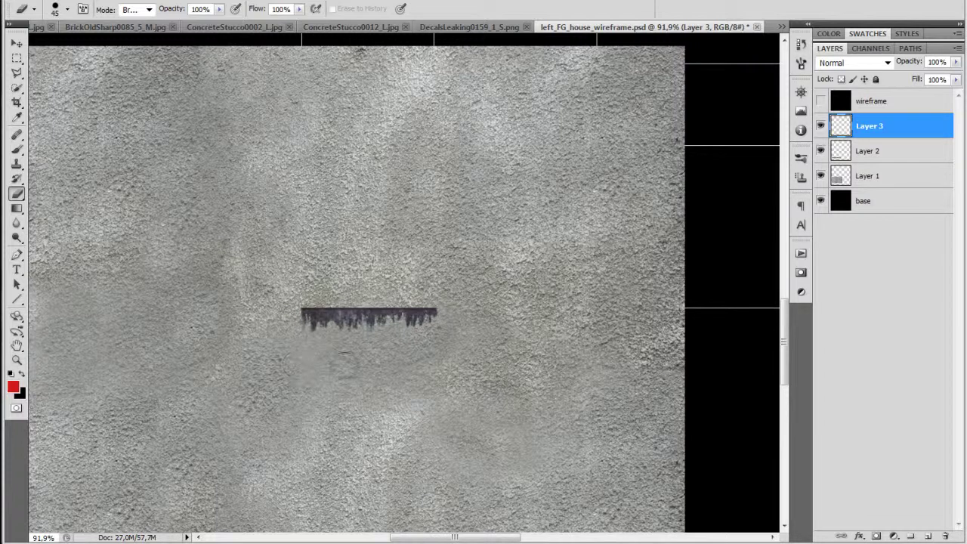
left_click_drag(911, 62, 873, 60)
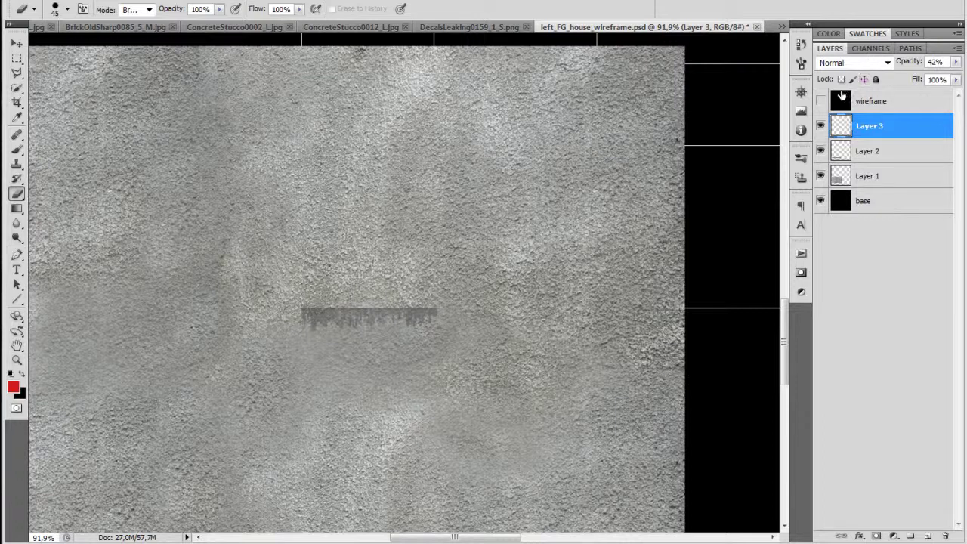
left_click(821, 101)
left_click(821, 101)
key("ctrl+minus")
key("ctrl+minus")
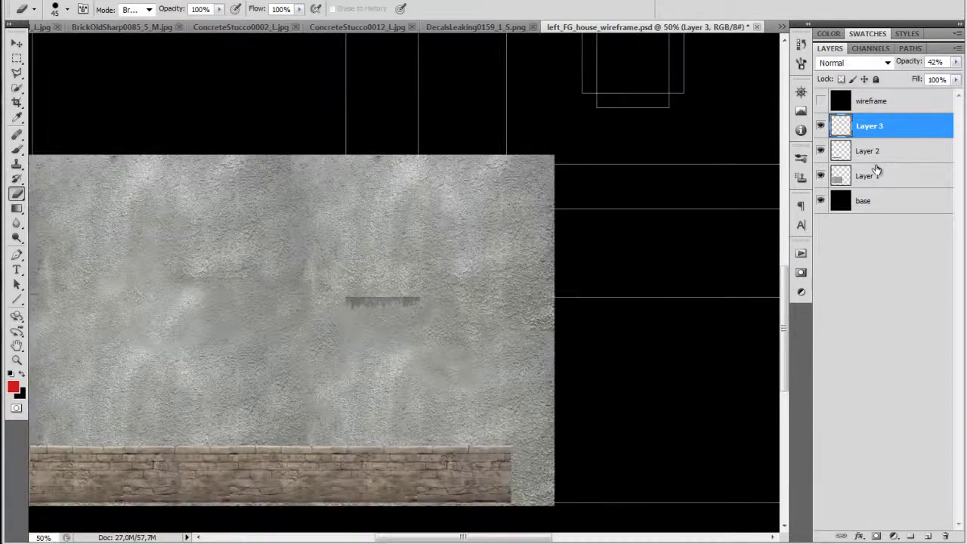
left_click_drag(440, 240, 589, 188)
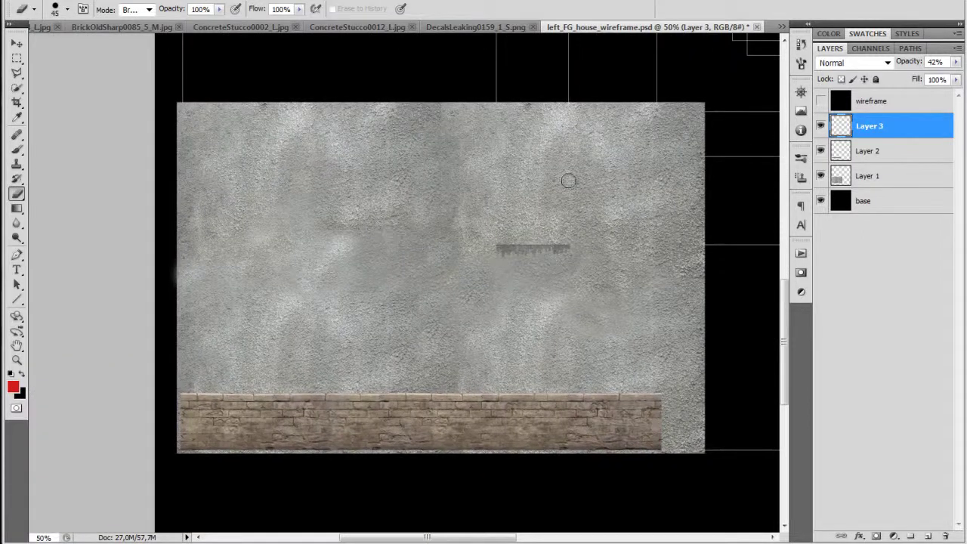
Squash the leak decal's height to about 80% with Free Transform, keeping its full width
left_click(568, 179)
key("ctrl+t")
left_click_drag(542, 267, 541, 264)
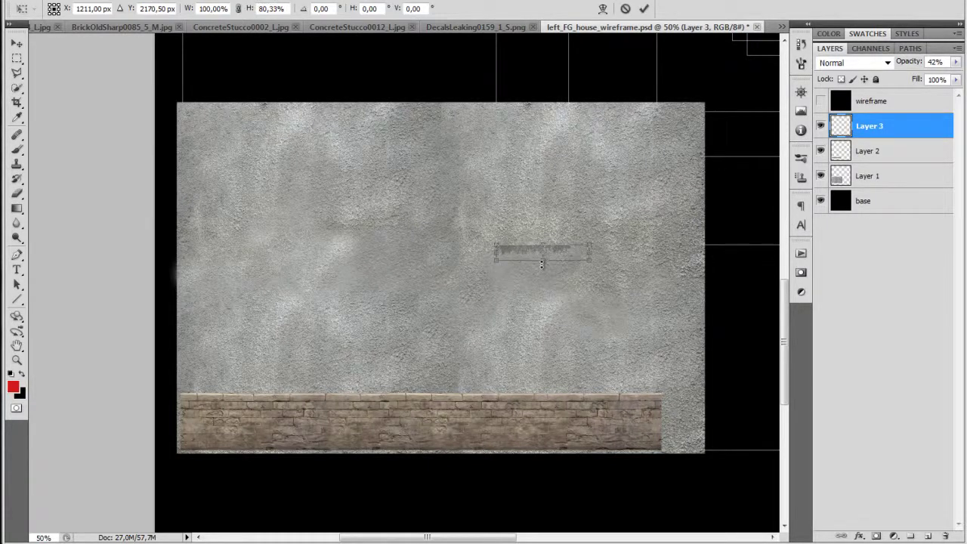
key("Return")
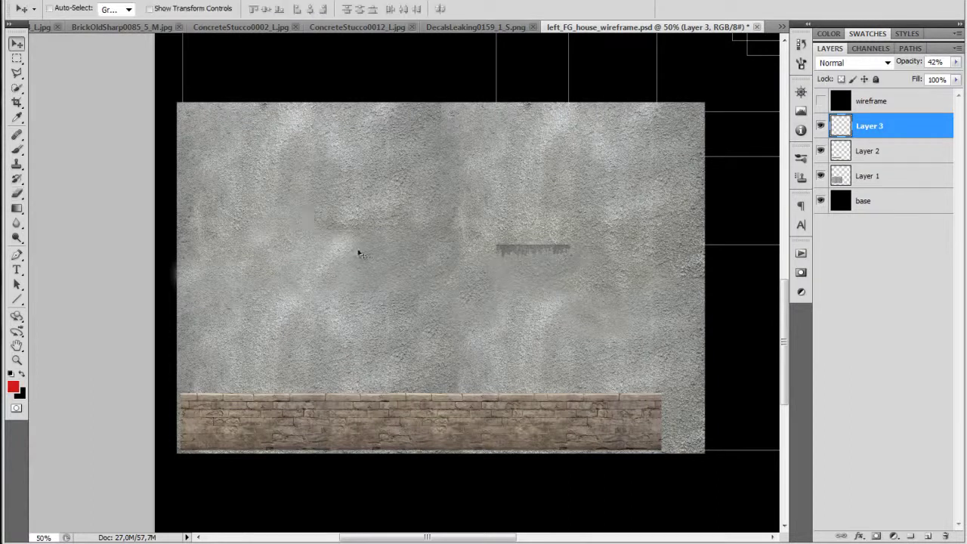
Save a Targa copy named left_FG_house_texture in the textures folder on the Desktop, without alpha channels, at 32 bits/pixel
key("ctrl+shift+s")
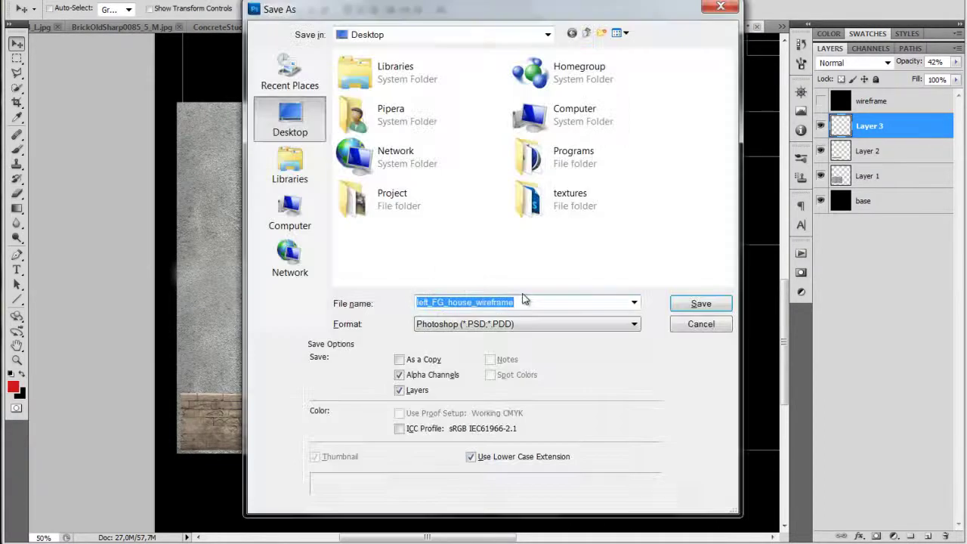
double_click(530, 199)
left_click(489, 325)
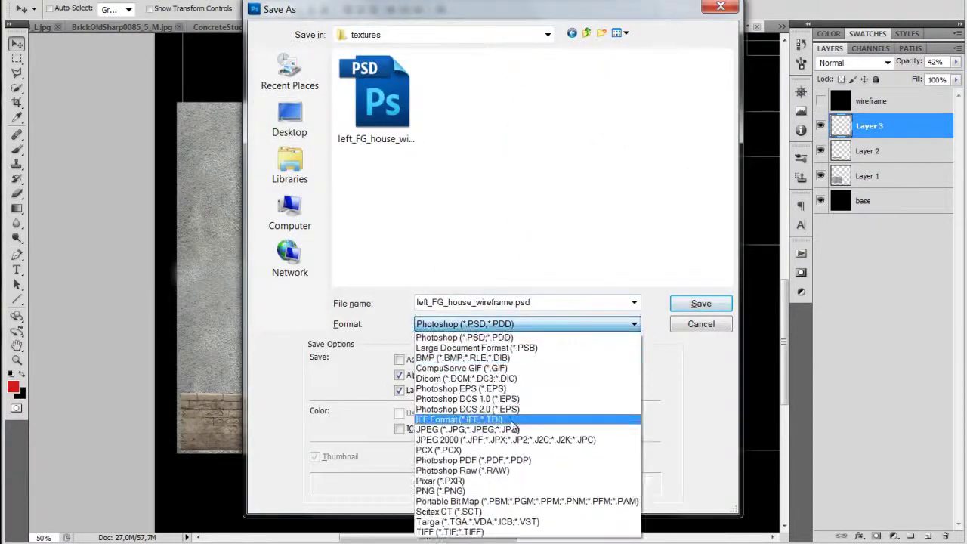
left_click(492, 522)
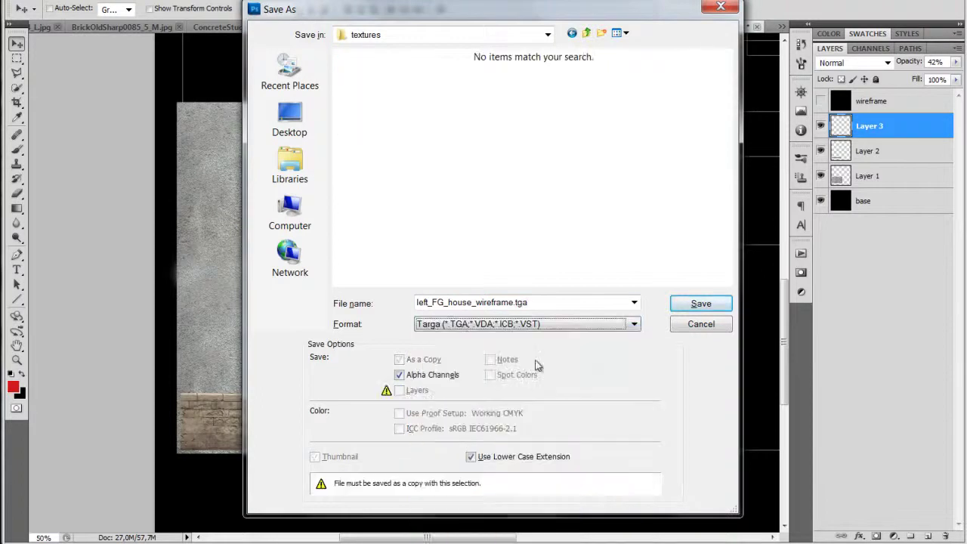
double_click(541, 305)
left_click_drag(476, 302, 655, 318)
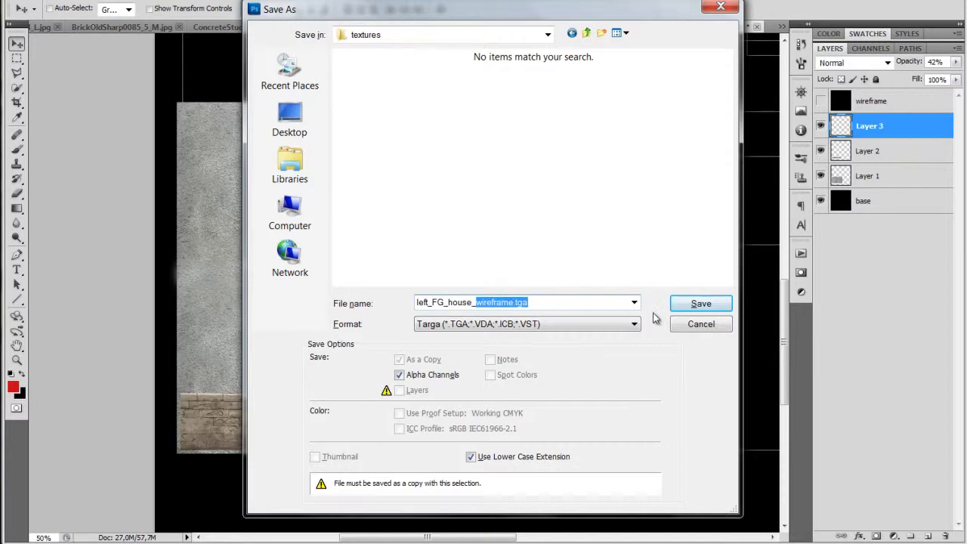
type("textu")
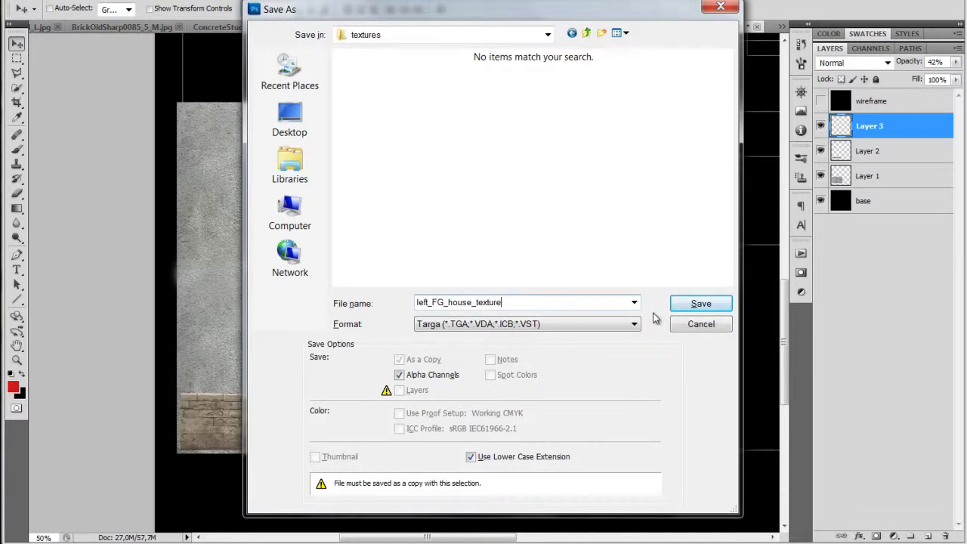
left_click(427, 376)
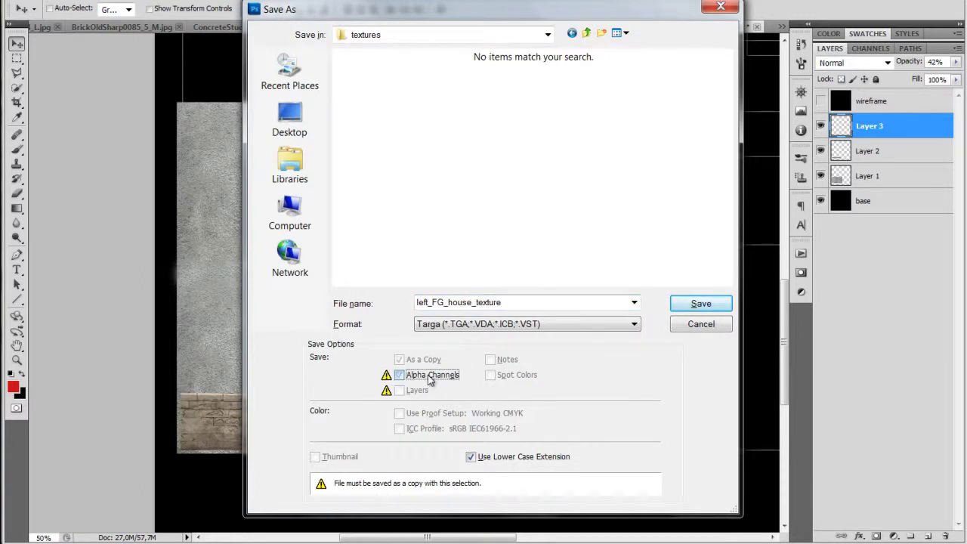
left_click(689, 302)
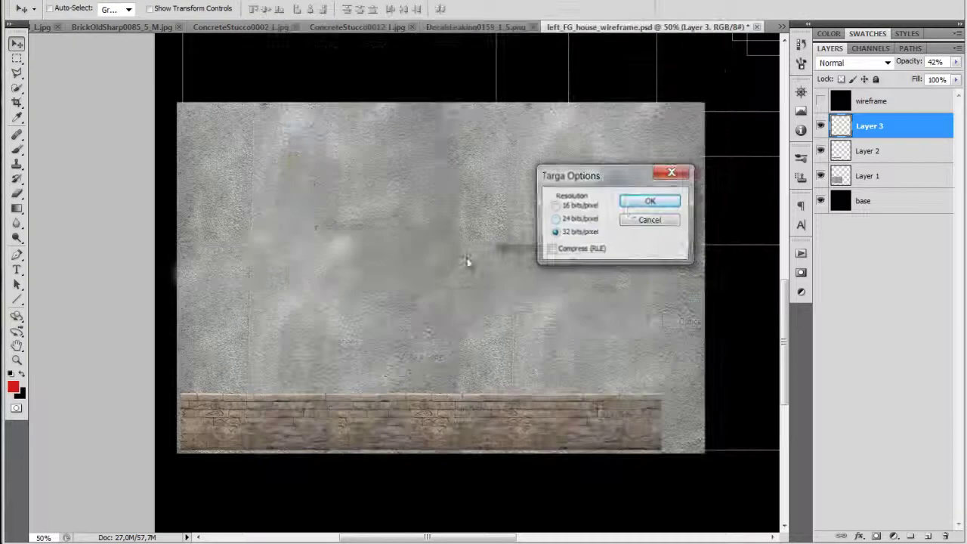
left_click(668, 200)
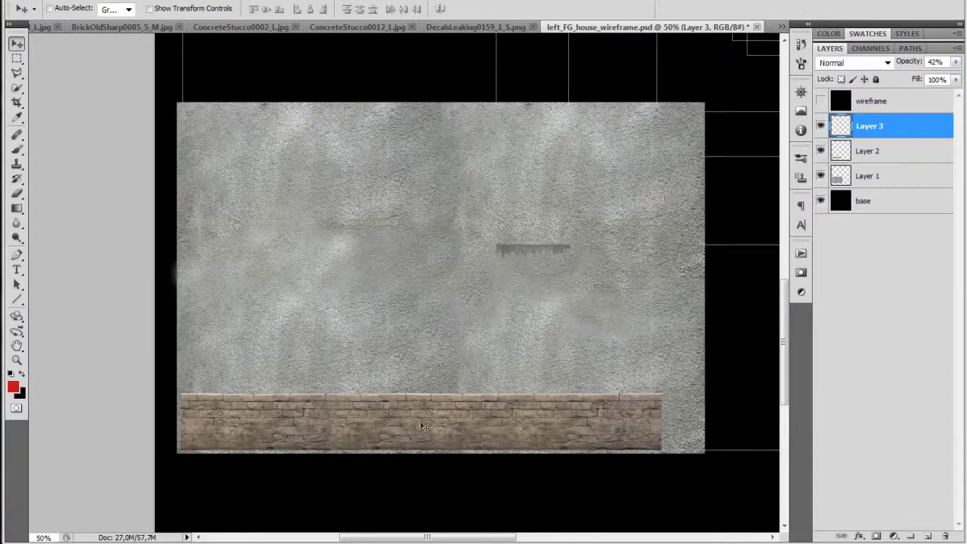
Switch to Maya and check in the Plug-in Manager whether the mental ray plug-in Mayatomr.mll is loaded
left_click(269, 541)
left_click(887, 81)
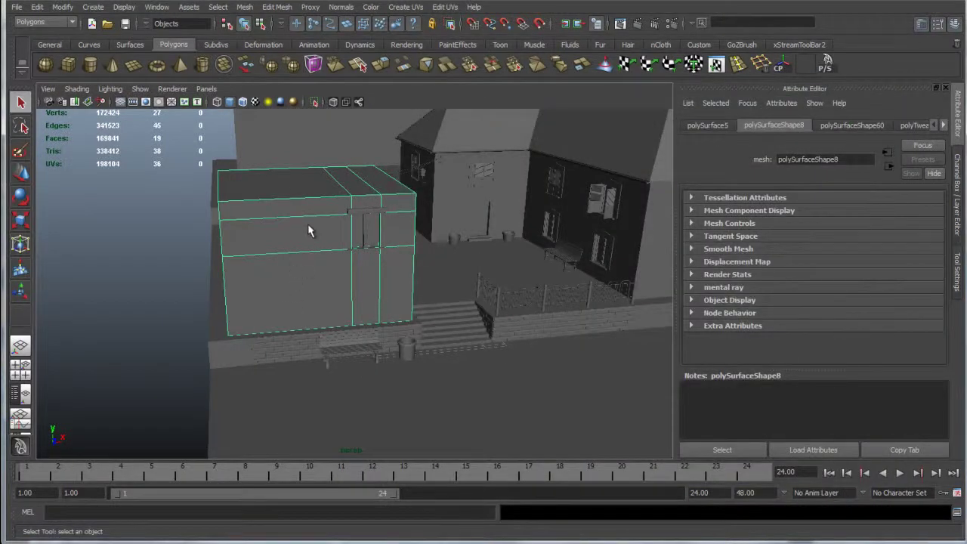
right_click(309, 227)
left_click(157, 7)
mouse_move(220, 77)
left_click(322, 189)
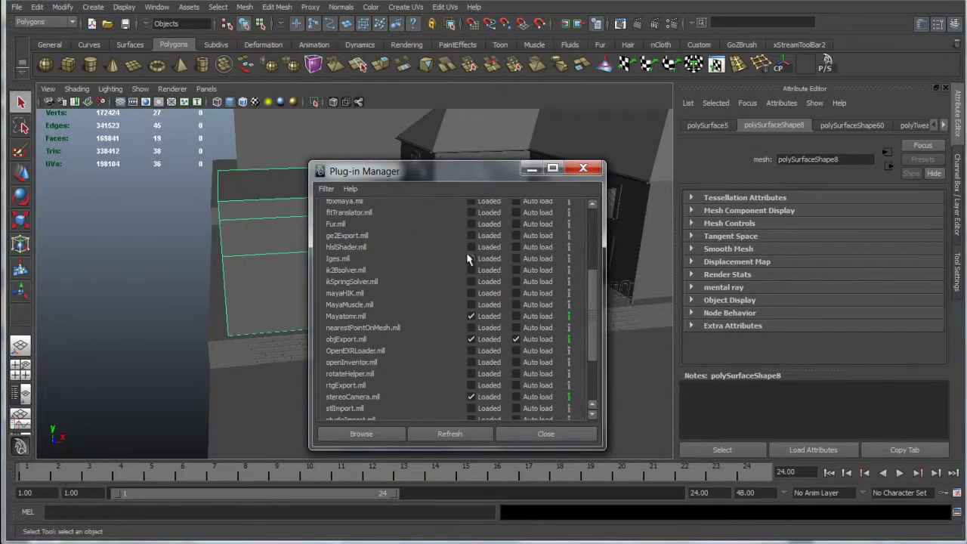
scroll(467, 258, "down", 4)
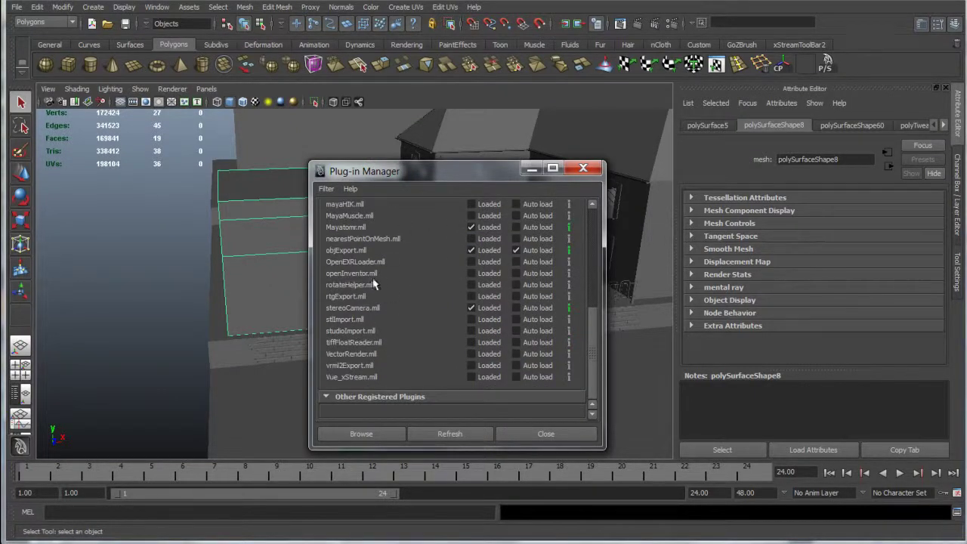
scroll(389, 307, "up", 3)
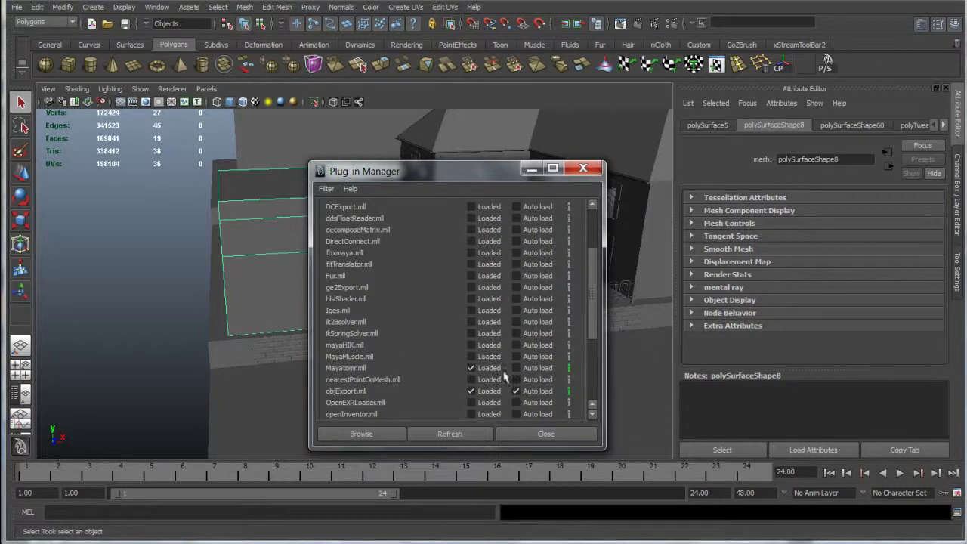
left_click(541, 438)
Assign a new mental ray mia_material_x to the selected foreground house box
right_click(340, 262)
mouse_move(384, 439)
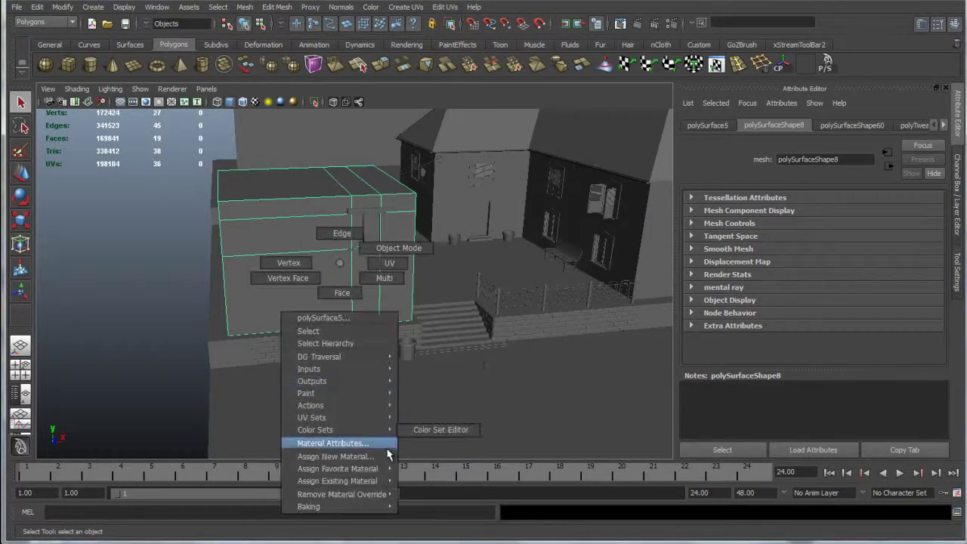
left_click(336, 457)
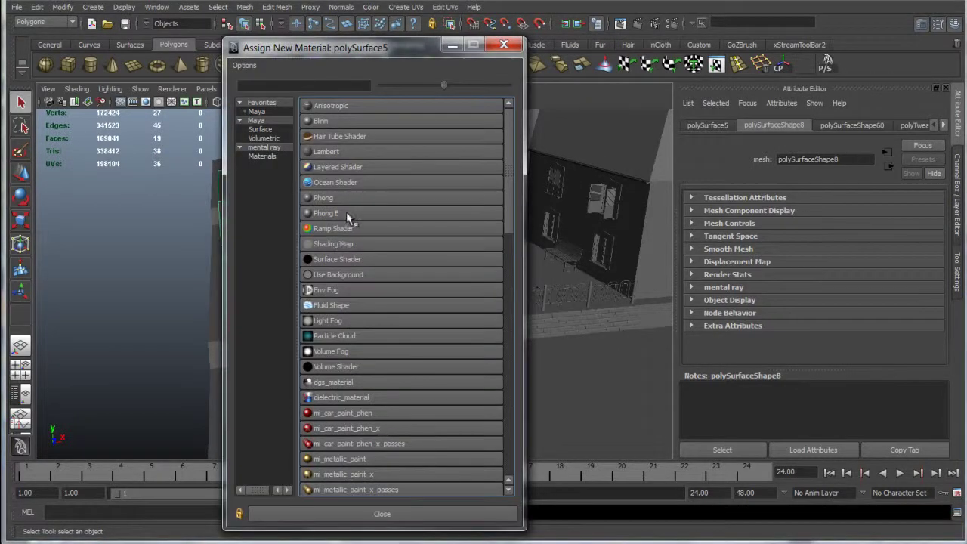
left_click(276, 159)
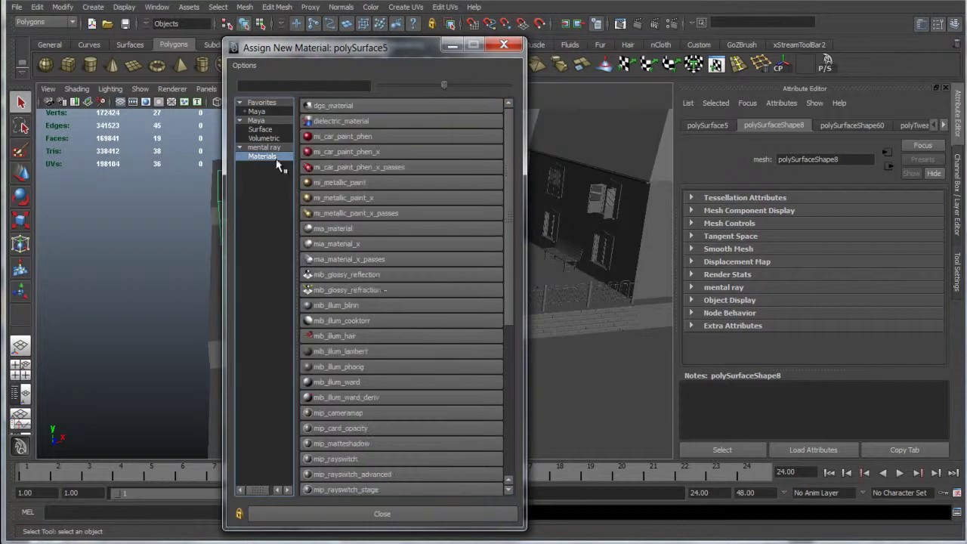
left_click(367, 244)
Rename the house's new material as left_FG_house_texture
left_click_drag(839, 160, 746, 170)
left_click(787, 125)
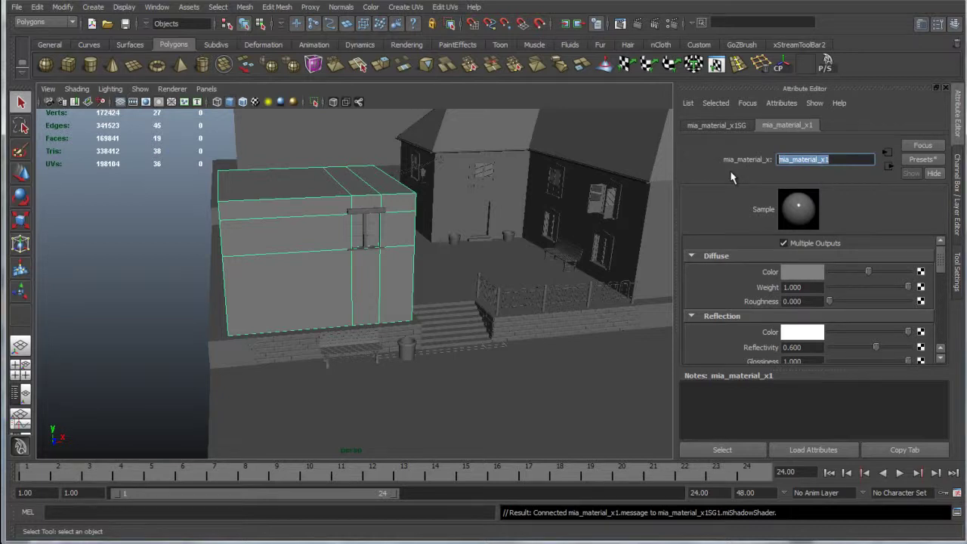
type("left_FG_")
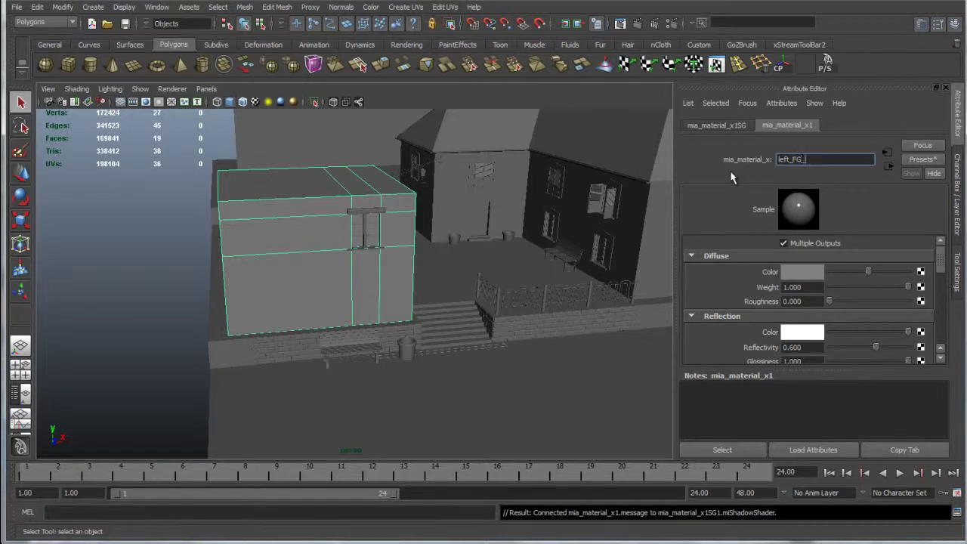
type("house_texture")
key("Return")
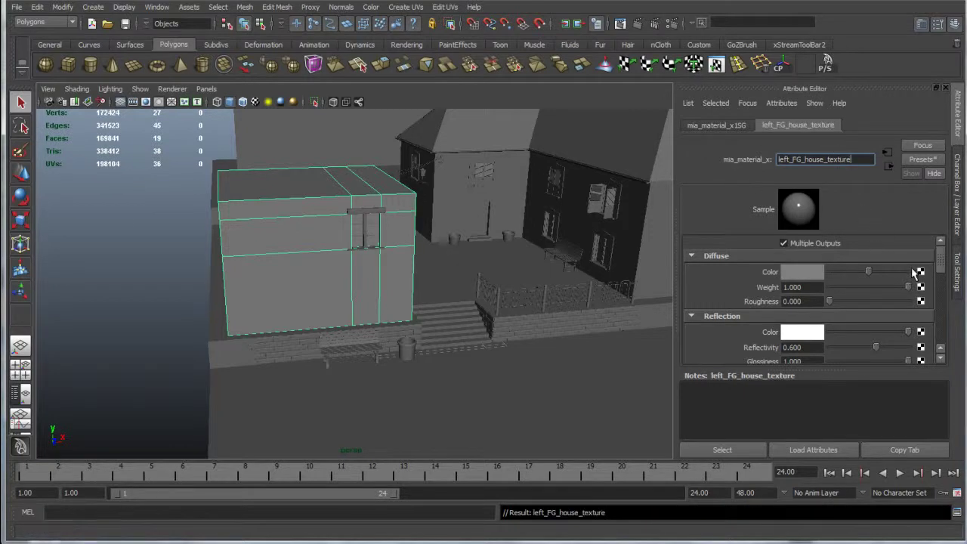
Set the house material's reflectivity to 0 and connect a File texture to its diffuse color
left_click_drag(876, 348, 801, 348)
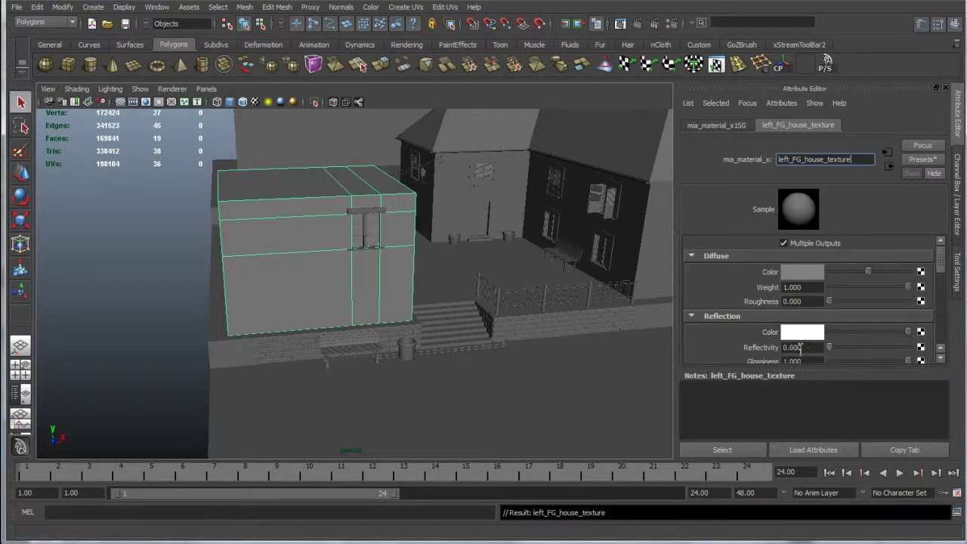
left_click(922, 272)
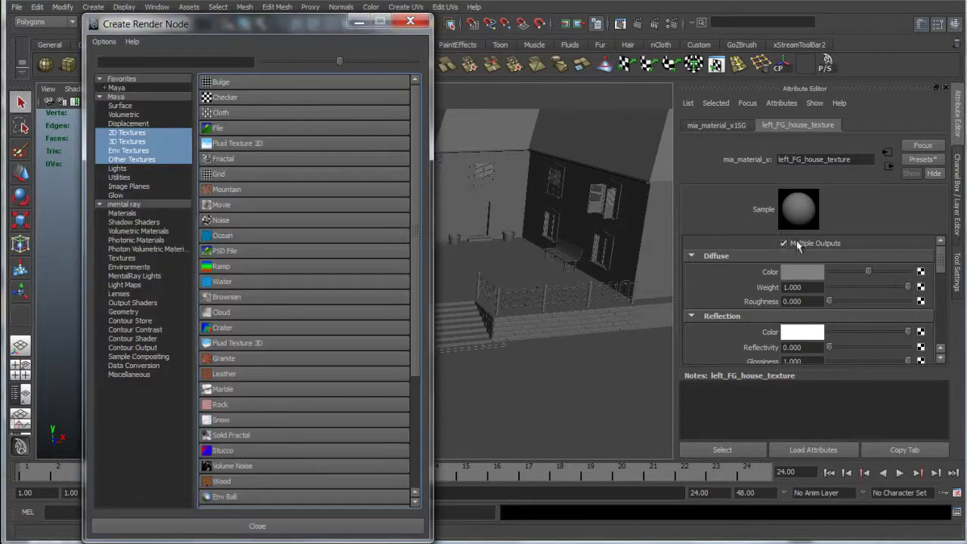
right_click(250, 133)
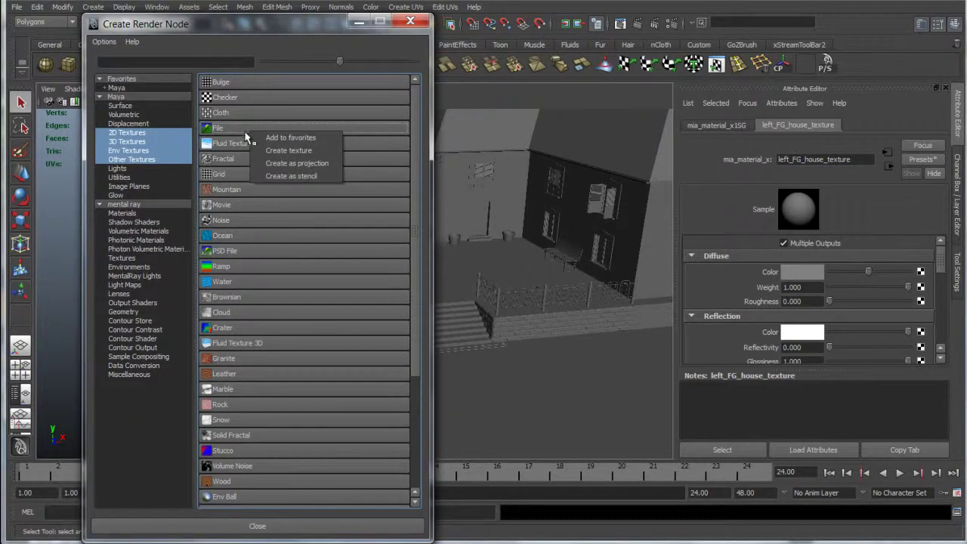
left_click(298, 152)
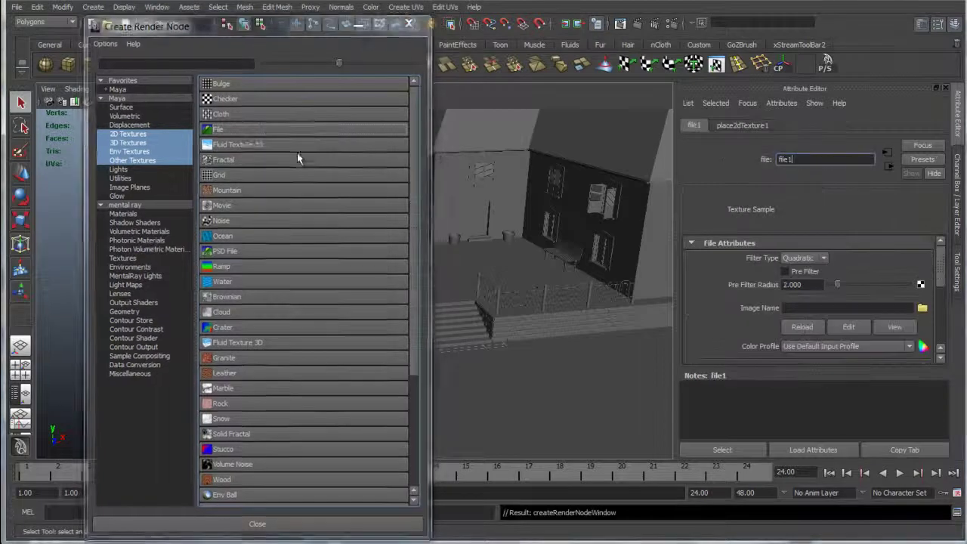
Set the file texture's filter type to Off and load left_FG_house_texture.tga from the textures folder on the Desktop as its image
left_click(805, 258)
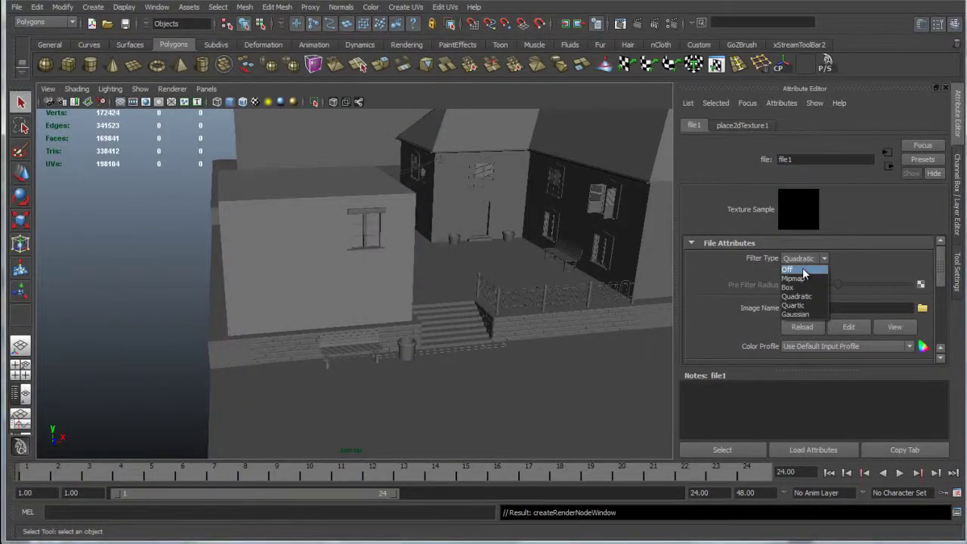
left_click(804, 271)
left_click(923, 308)
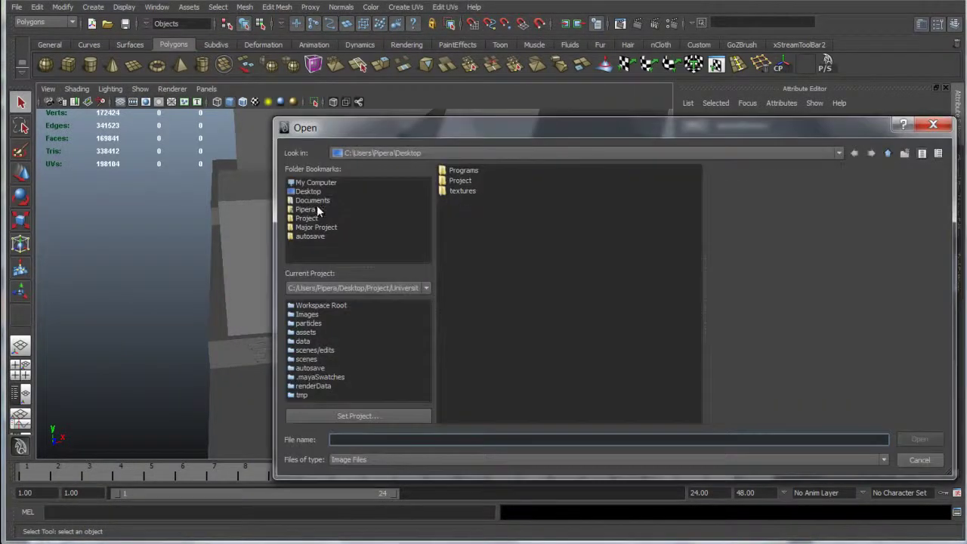
double_click(463, 191)
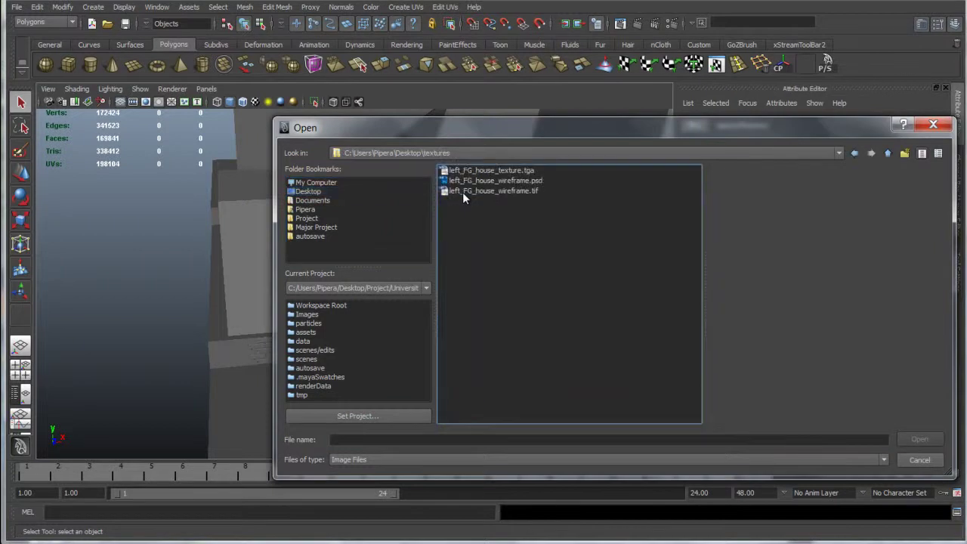
left_click(459, 191)
left_click(507, 170)
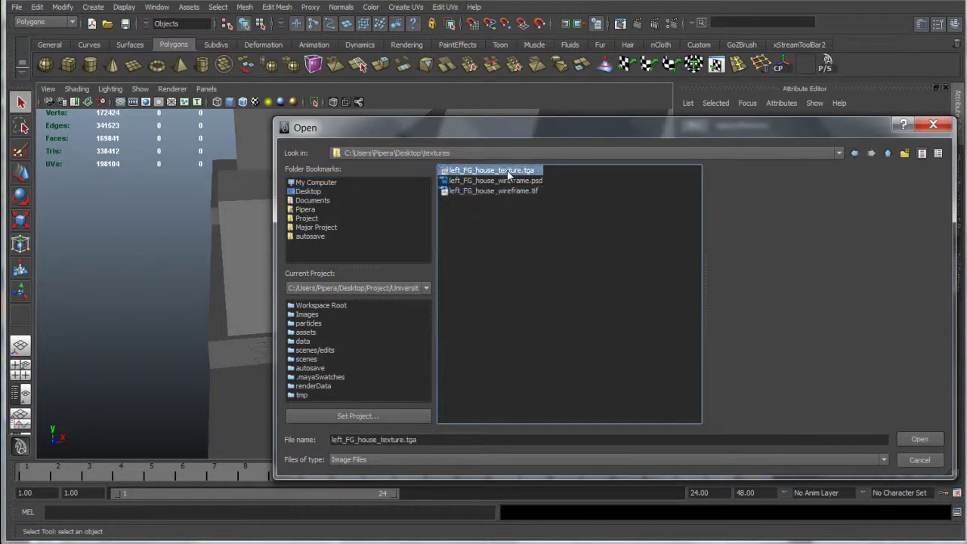
left_click(917, 438)
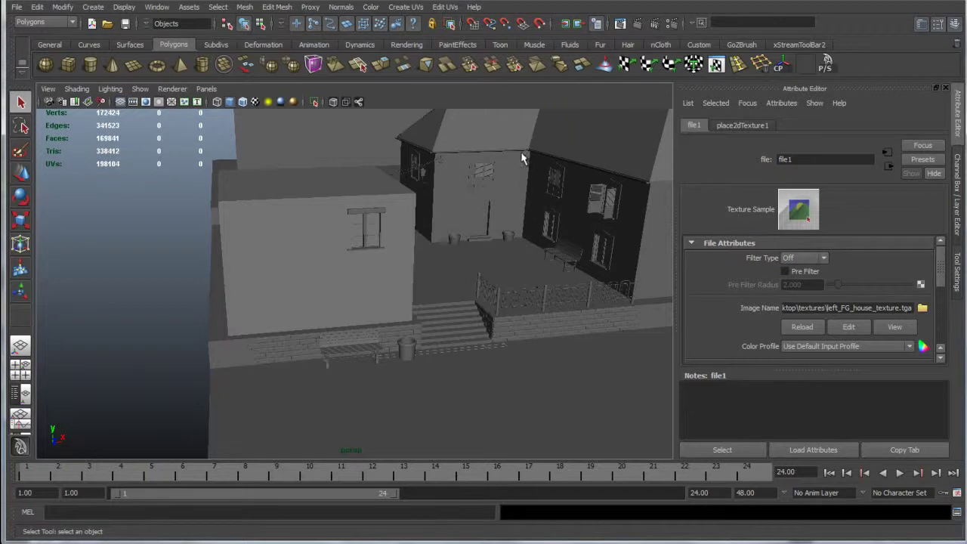
Open the render settings and check the mental ray renderer and the Physical Sun and Sky entry under indirect lighting
left_click(673, 25)
left_click_drag(394, 32, 542, 22)
left_click(446, 66)
left_click(622, 68)
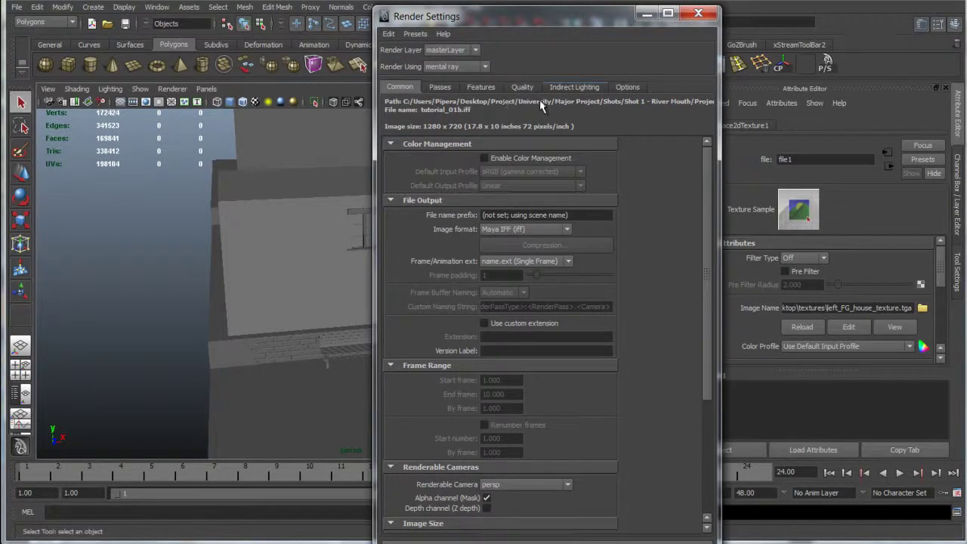
left_click(573, 88)
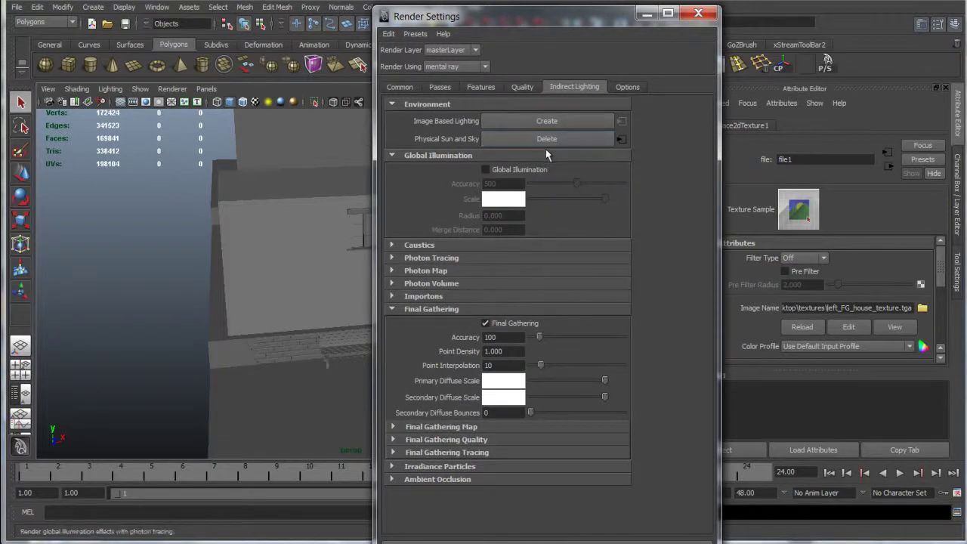
Reveal the Framebuffer gamma setting among the mental ray quality options
left_click(442, 87)
left_click(478, 87)
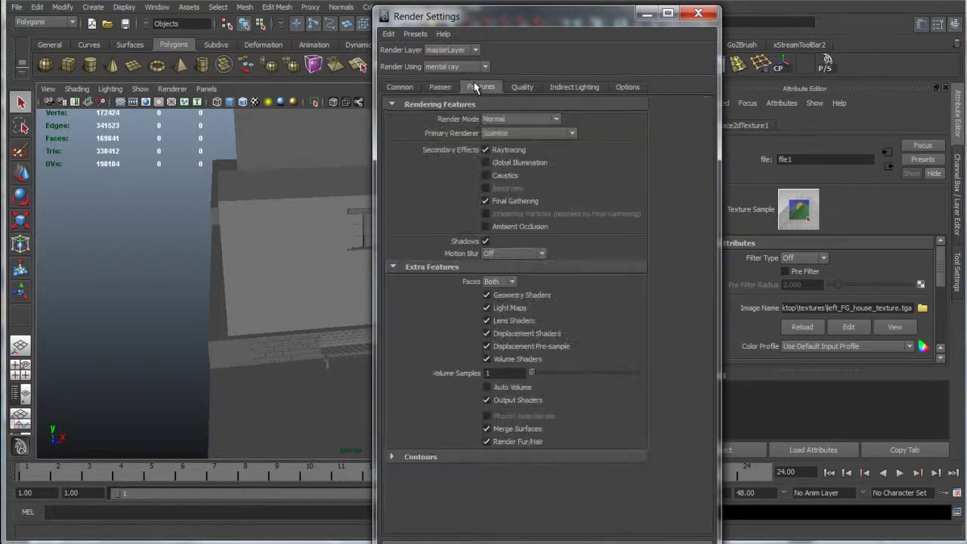
left_click(517, 89)
scroll(567, 159, "down", 5)
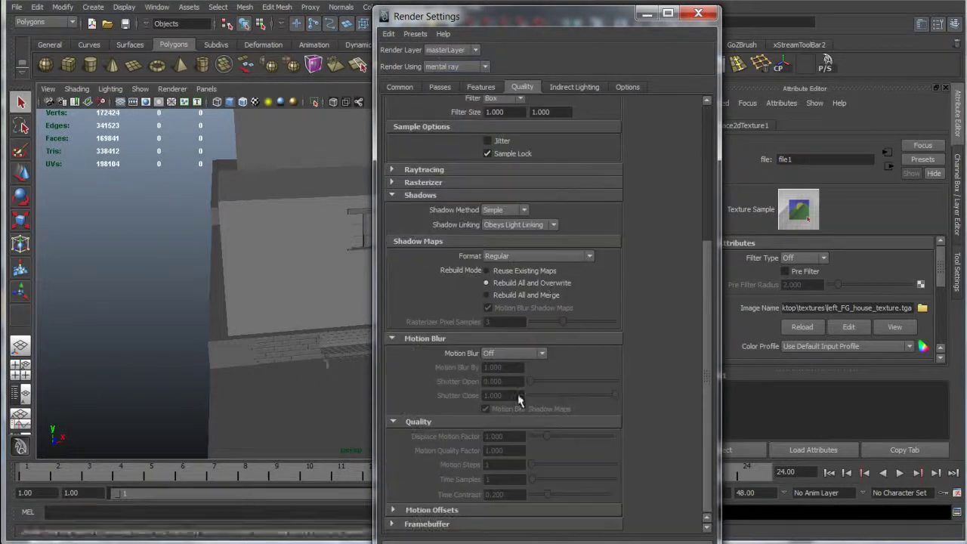
left_click(417, 525)
scroll(442, 488, "down", 3)
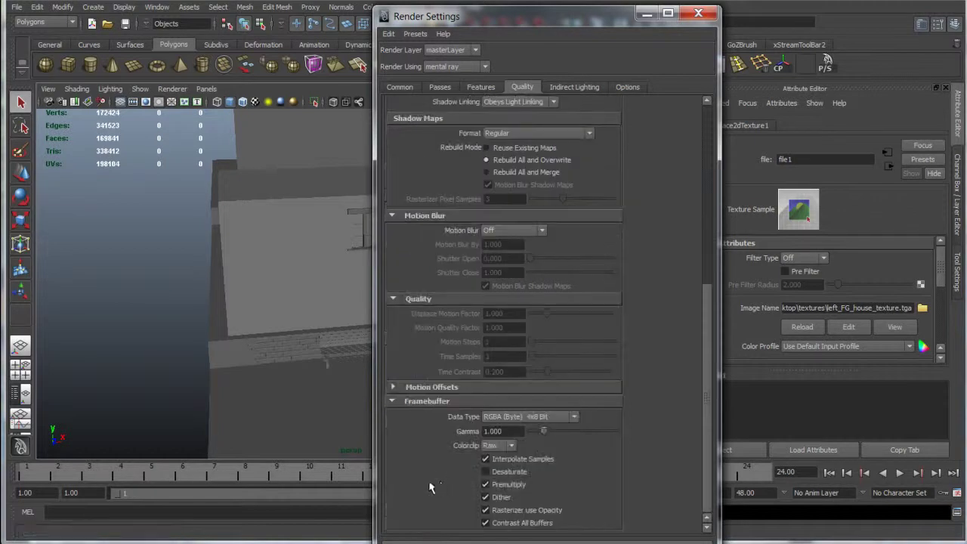
left_click_drag(513, 431, 455, 432)
left_click(509, 432)
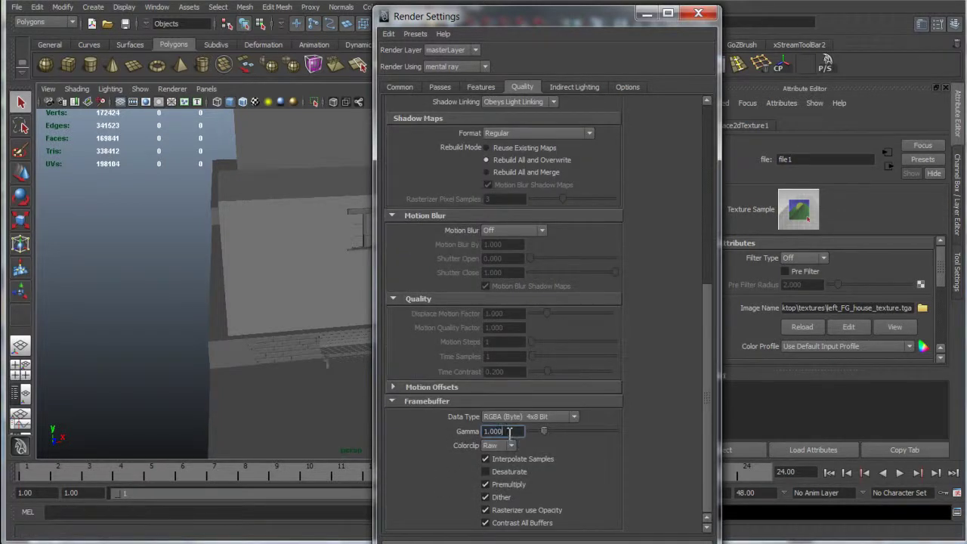
left_click(317, 431)
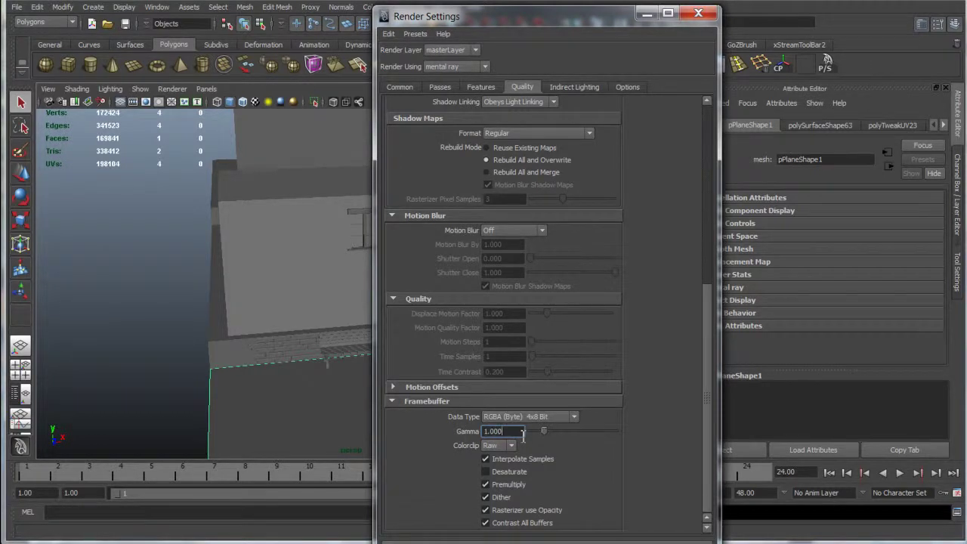
Switch to Calculator and divide 1 by 2.2
key("XF86Calculator")
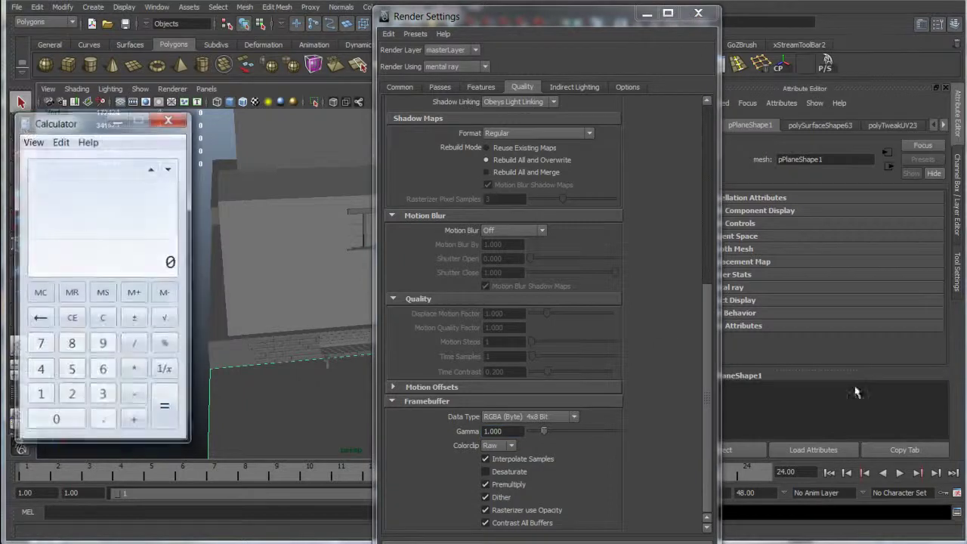
left_click_drag(41, 131, 273, 133)
left_click(269, 399)
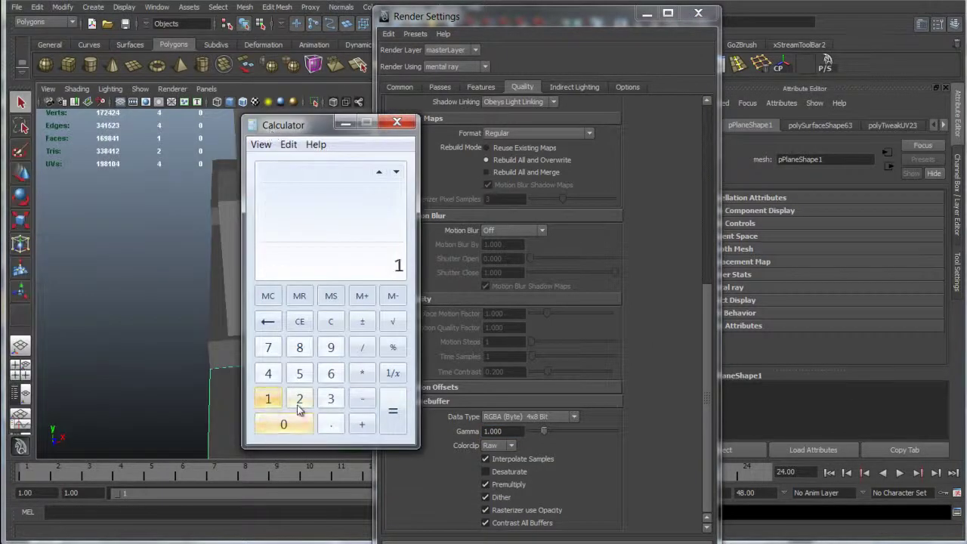
left_click(362, 348)
left_click(299, 399)
left_click(325, 425)
left_click(299, 399)
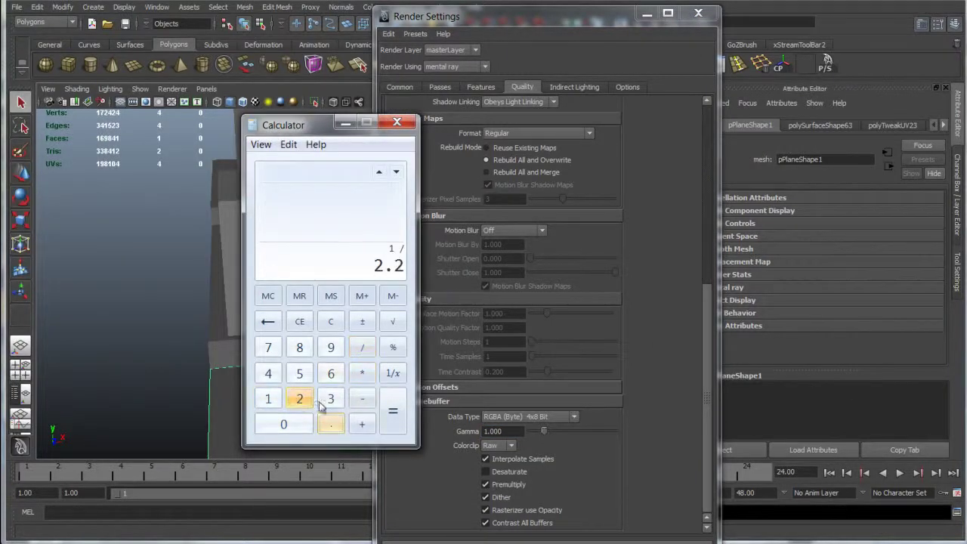
left_click(392, 411)
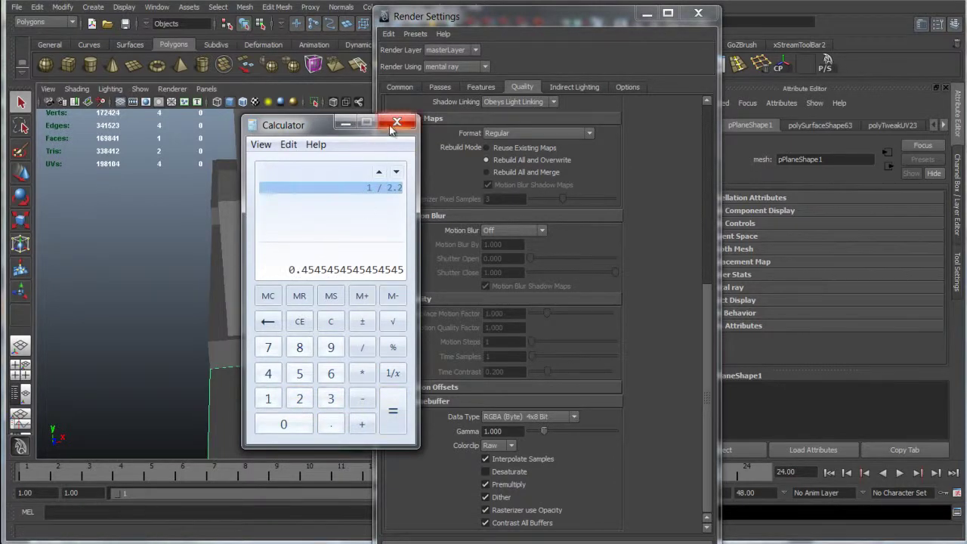
Set the Framebuffer gamma to 0.455 in Maya's render settings and close the Calculator
left_click(512, 437)
double_click(511, 437)
type("0.455")
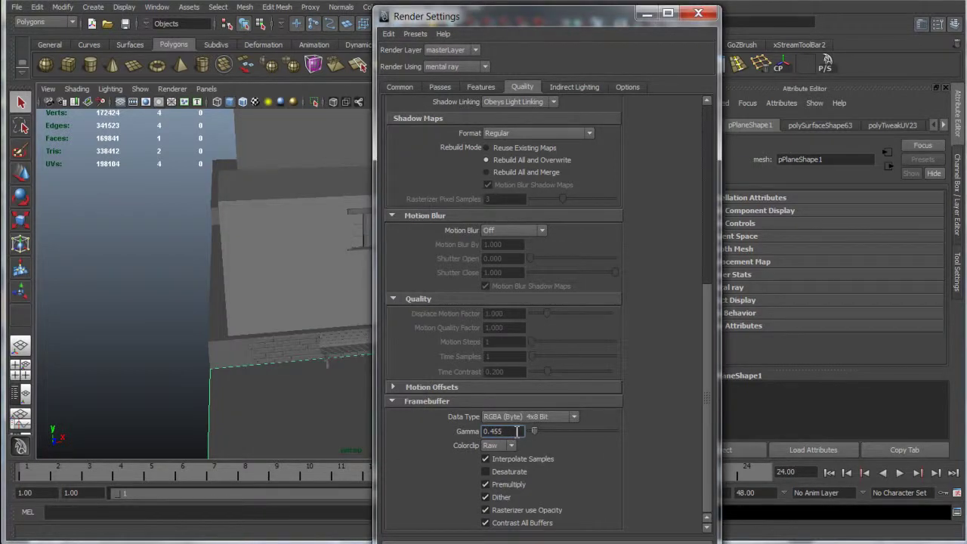
key("alt+Tab")
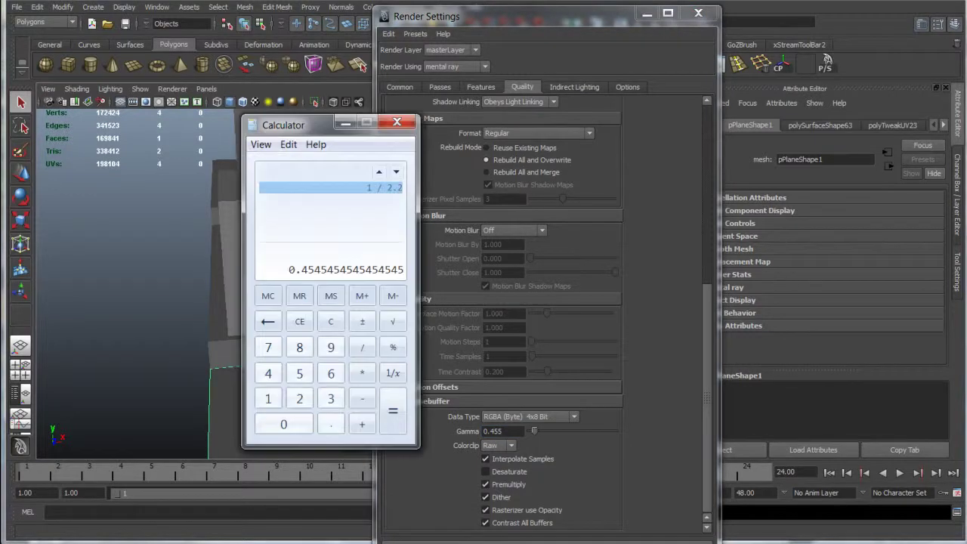
left_click(405, 128)
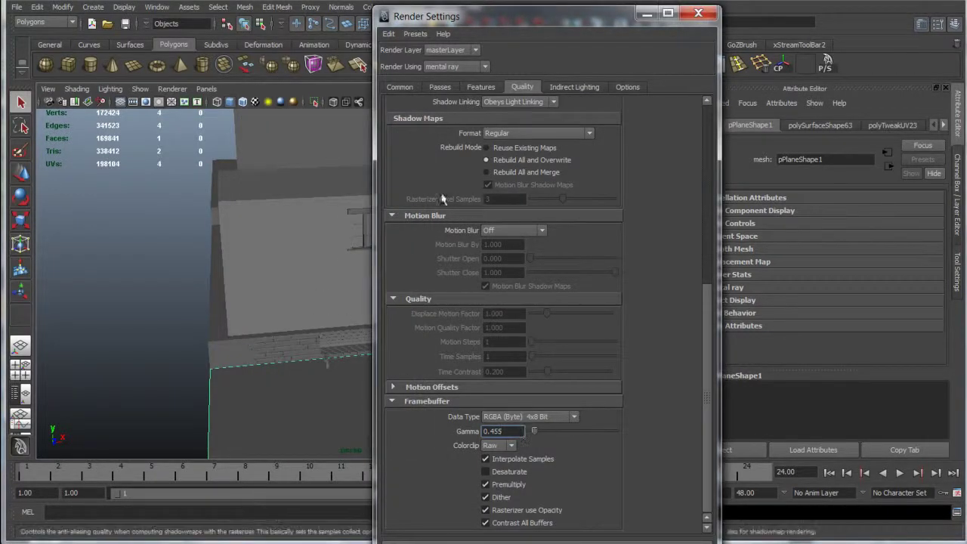
Open the Physical Sun and Sky node's attributes, close the render settings and look through the mia_physicalsky1 parameters
left_click(575, 87)
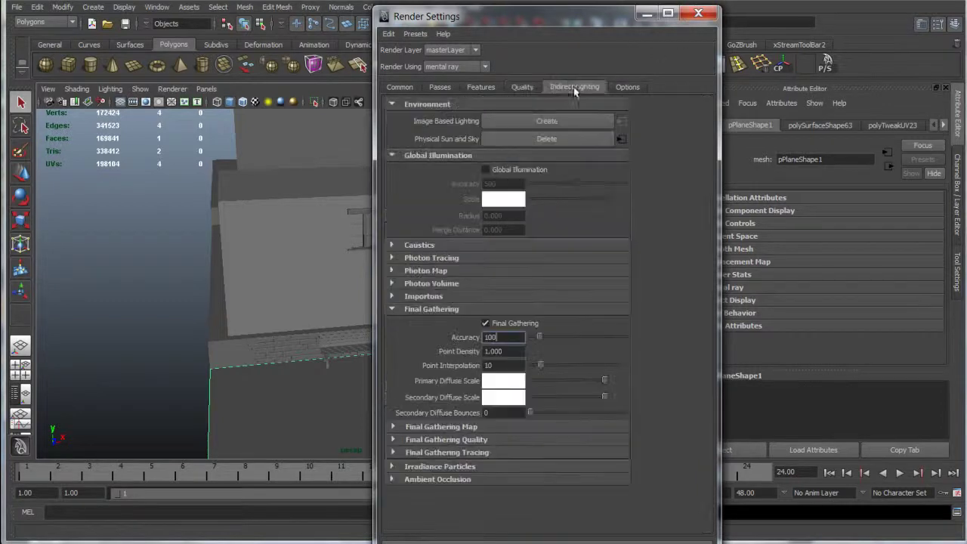
left_click(621, 138)
left_click(699, 14)
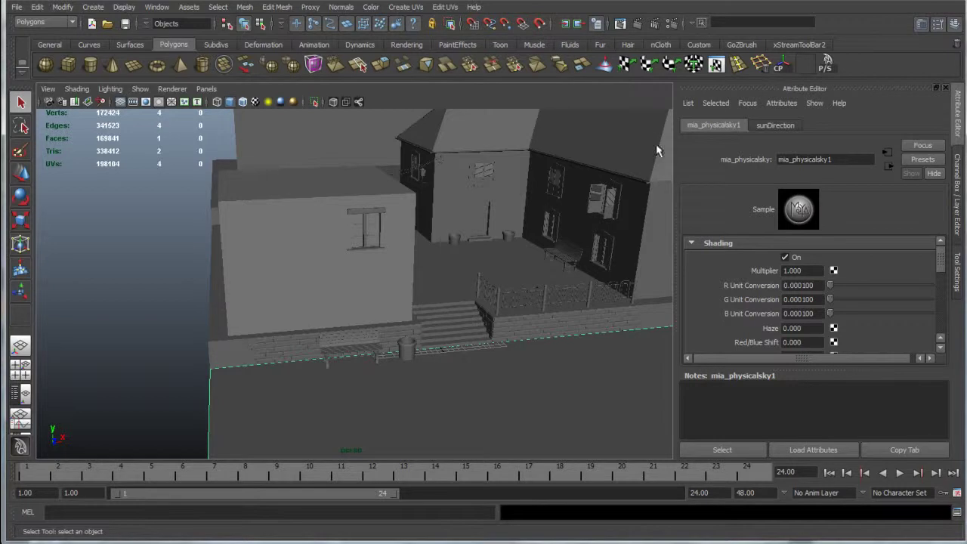
scroll(806, 270, "down", 10)
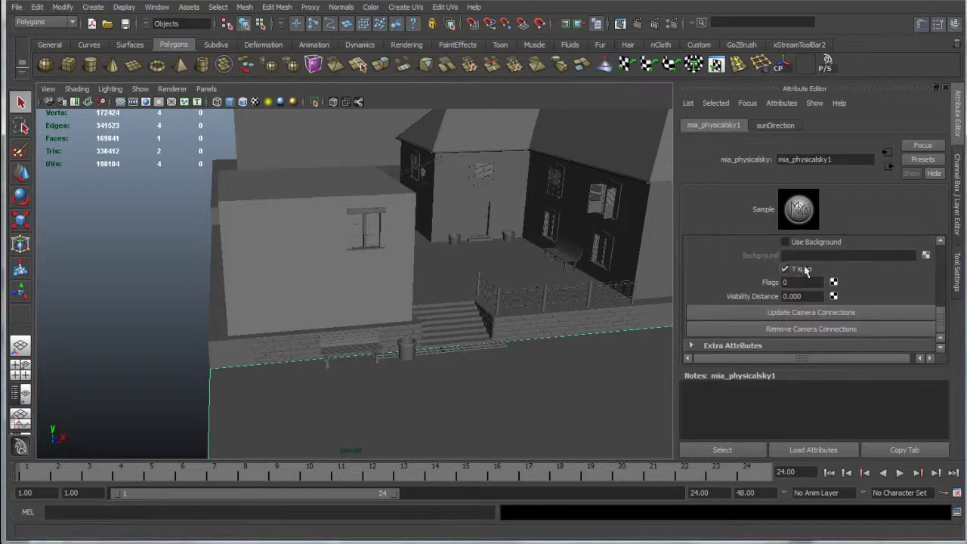
scroll(803, 279, "up", 10)
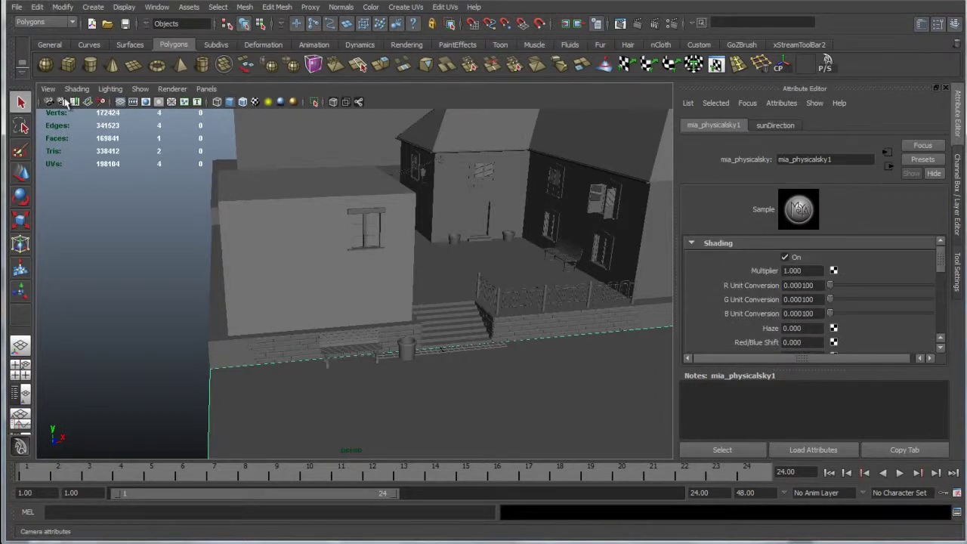
Set the gamma of the perspective camera's mia_exposure_simple1 lens shader to 1 and clear the selection
left_click(63, 101)
scroll(808, 326, "down", 6)
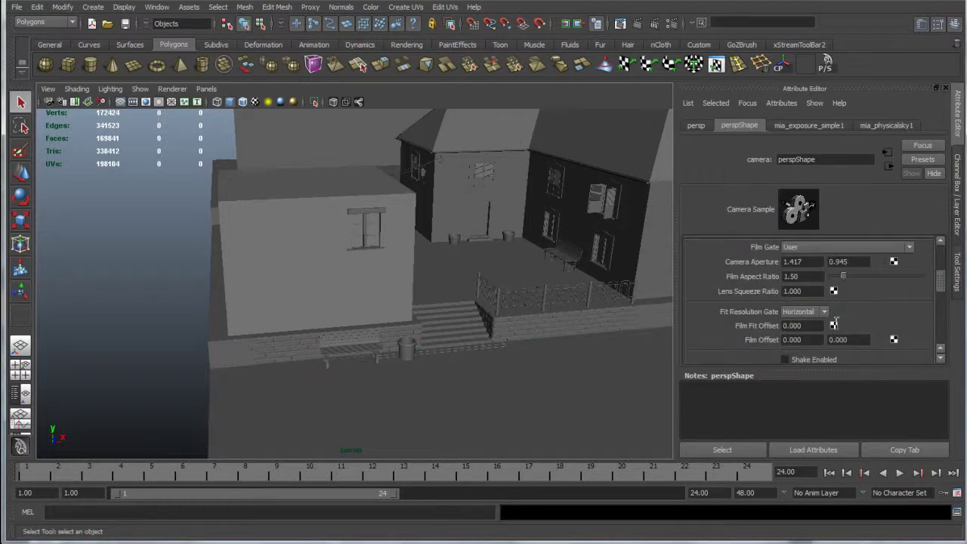
scroll(808, 326, "down", 3)
left_click(733, 251)
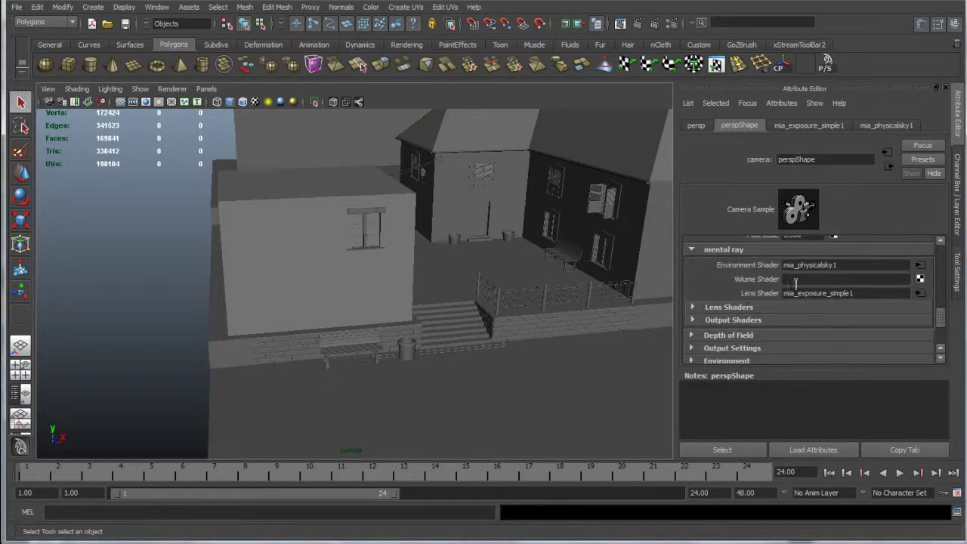
left_click(921, 293)
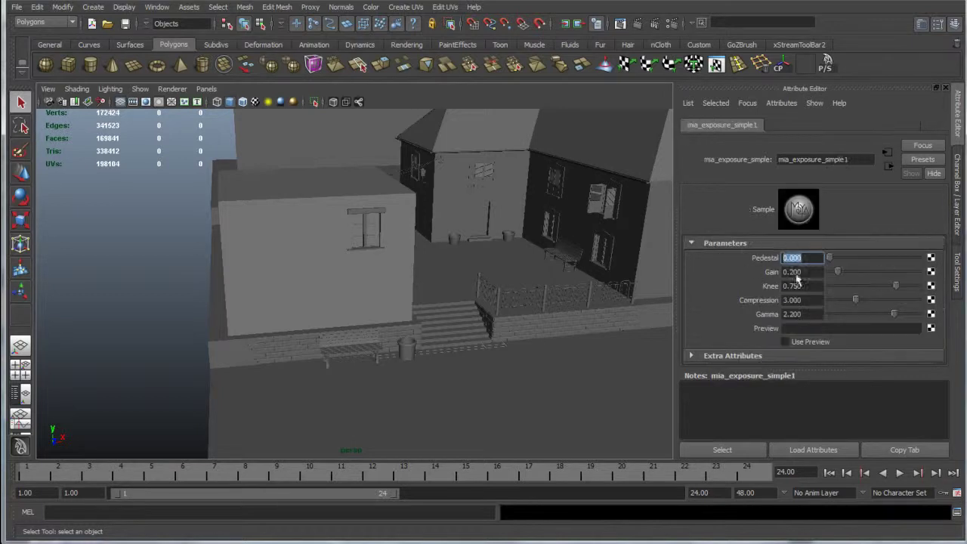
left_click(814, 313)
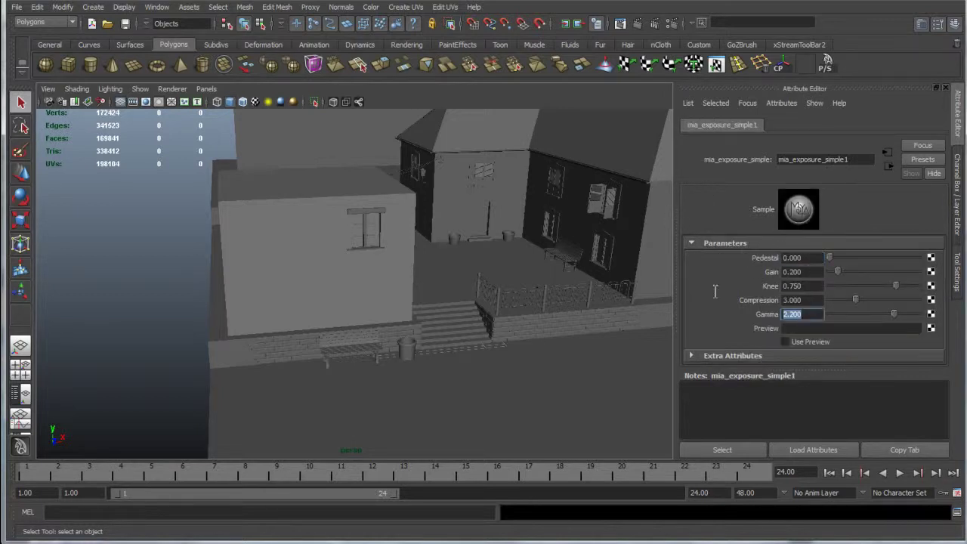
type("1")
key("Return")
left_click(505, 298)
left_click(166, 298)
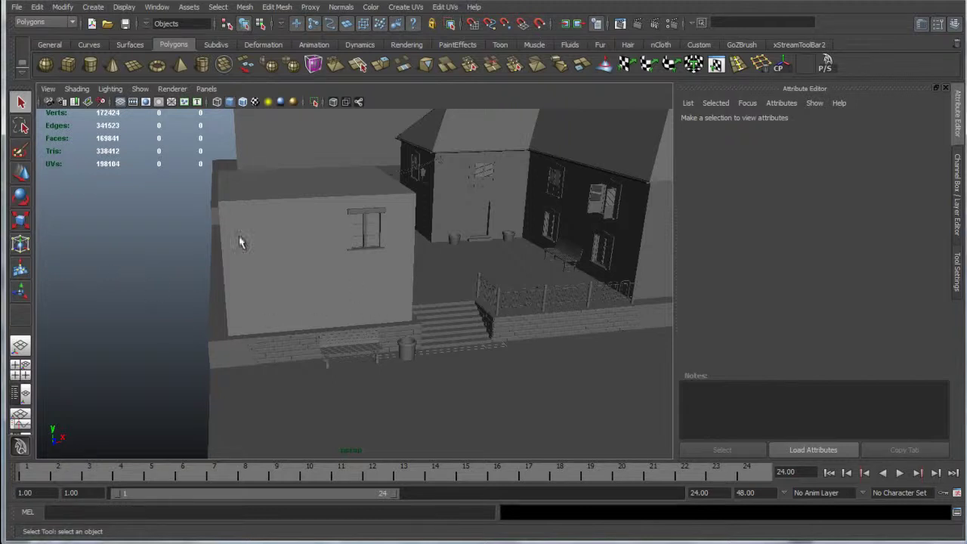
Open the Hypershade, widen its node list and find the Gamma Correct node among the Maya utilities
left_click(263, 252)
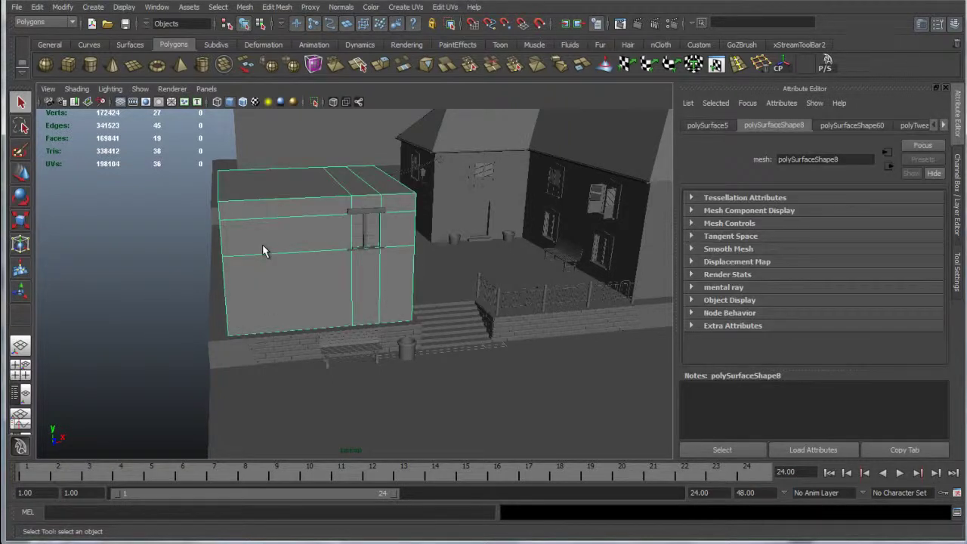
right_click(262, 244)
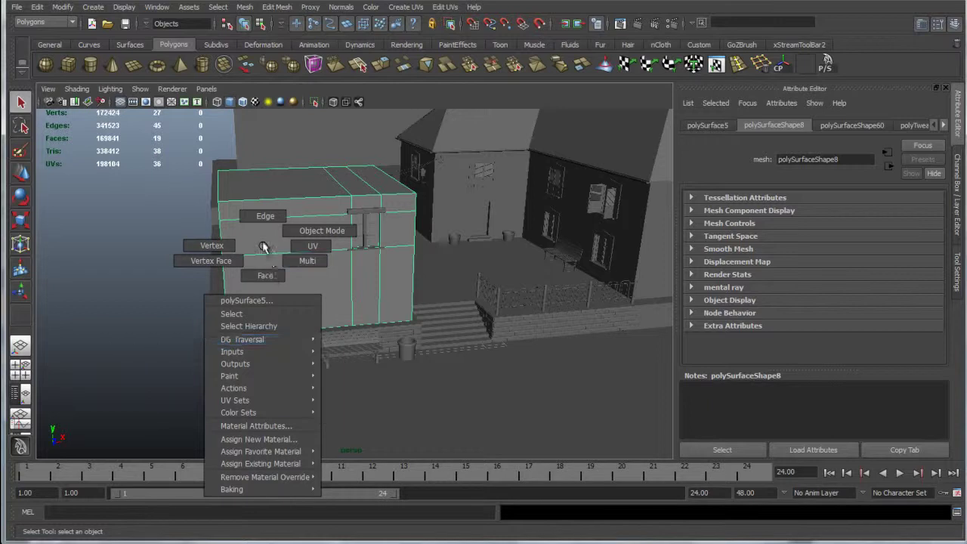
left_click(157, 7)
mouse_move(250, 38)
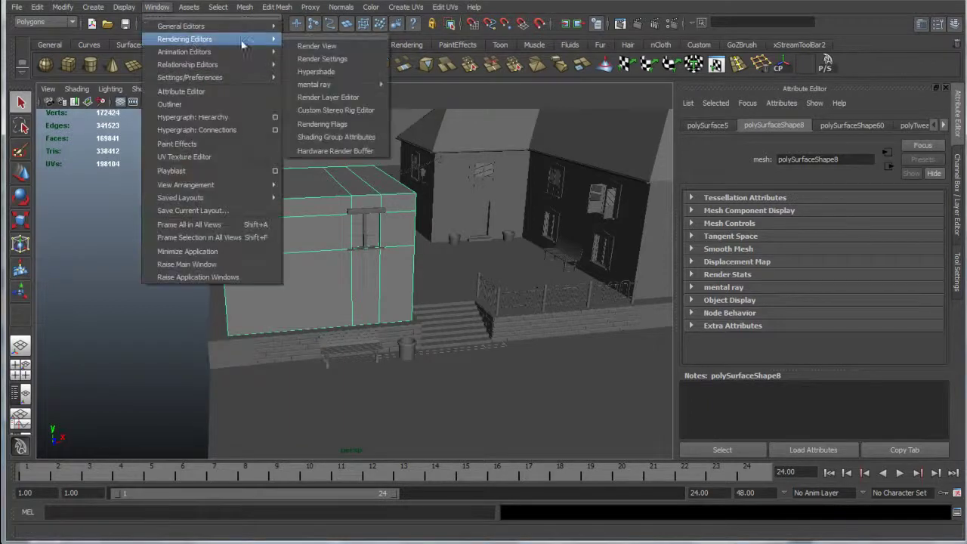
left_click(318, 71)
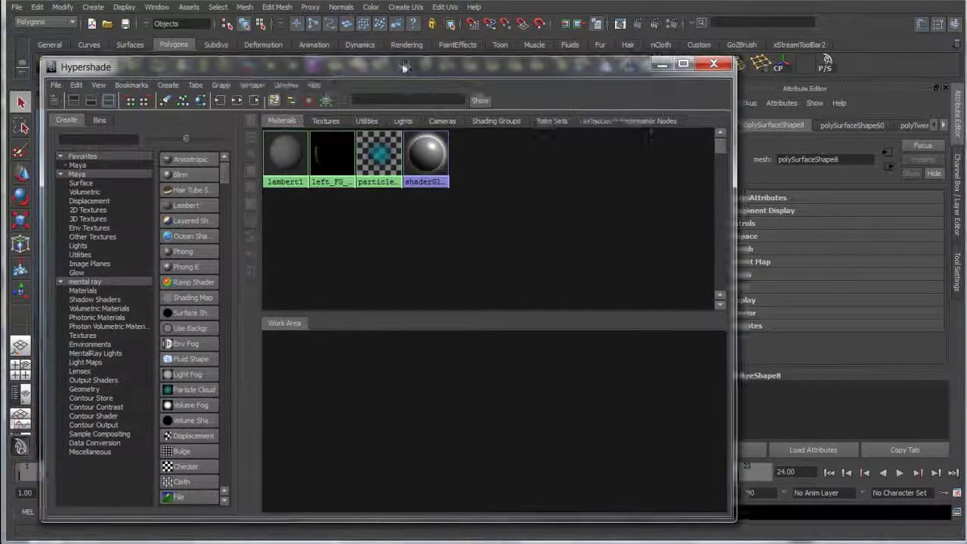
left_click_drag(404, 67, 441, 68)
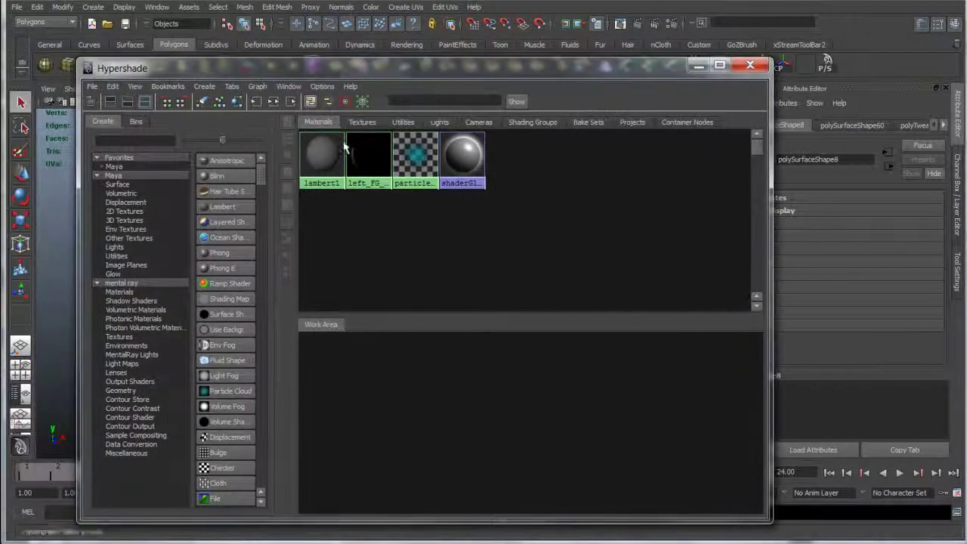
left_click_drag(275, 295, 308, 295)
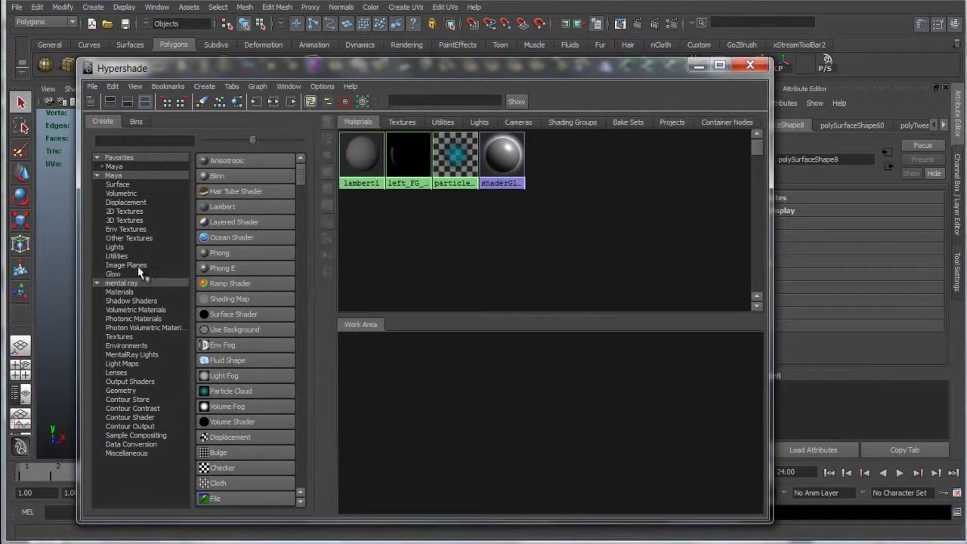
left_click(121, 256)
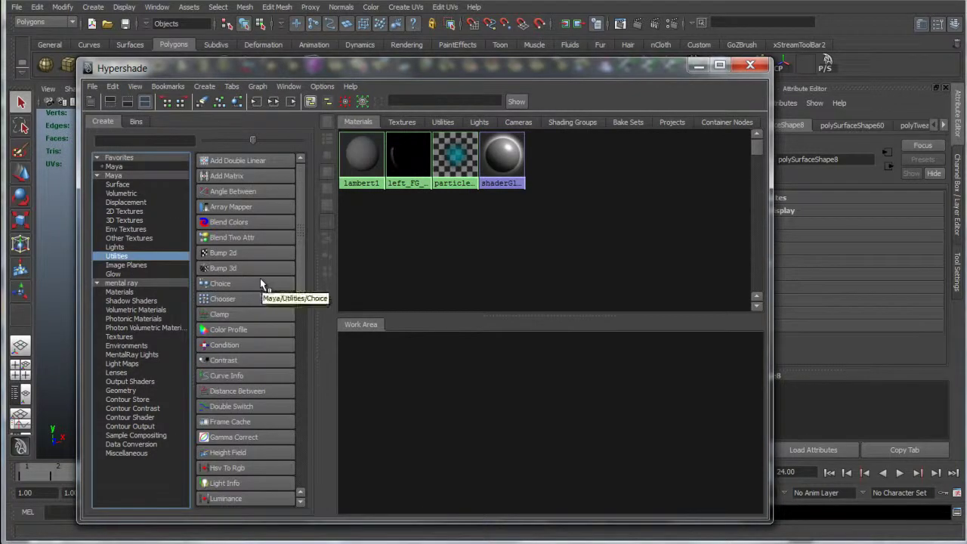
scroll(260, 284, "down", 4)
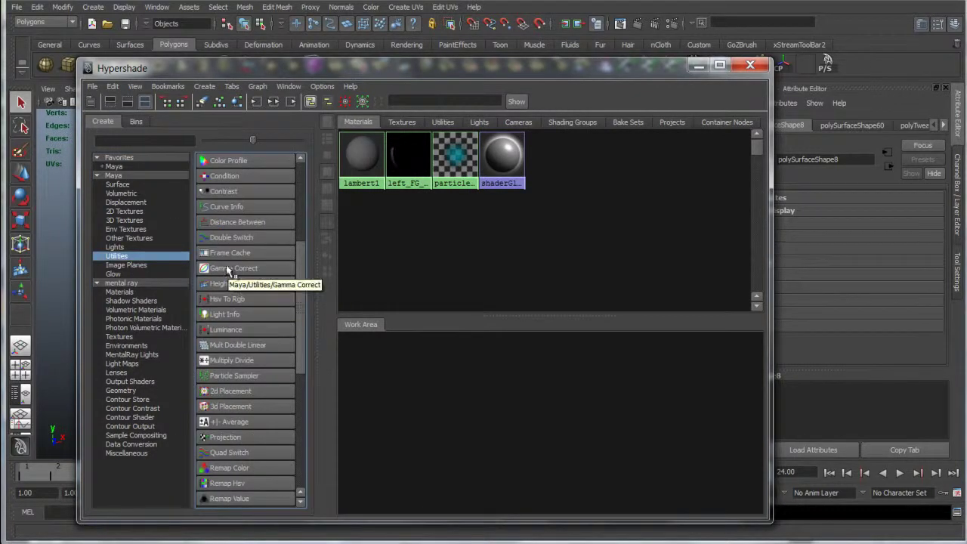
Graph the connections of the left_FG_house_texture material, close the Hypershade and clear the selection
left_click(401, 174)
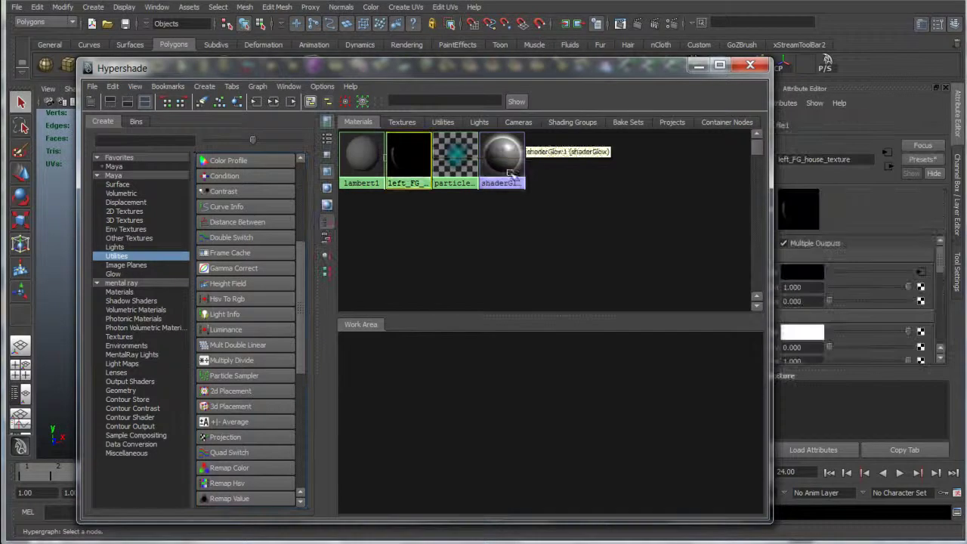
left_click(272, 101)
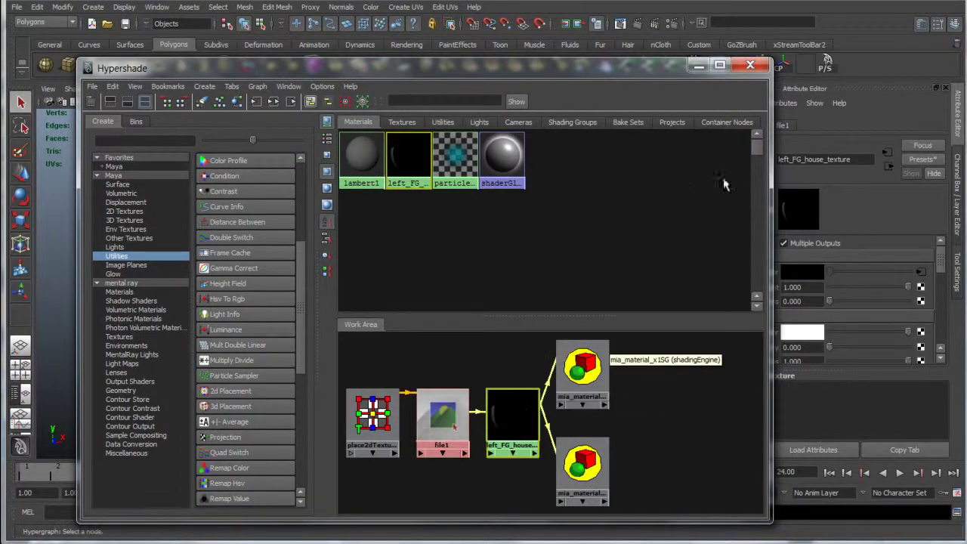
key("alt+F4")
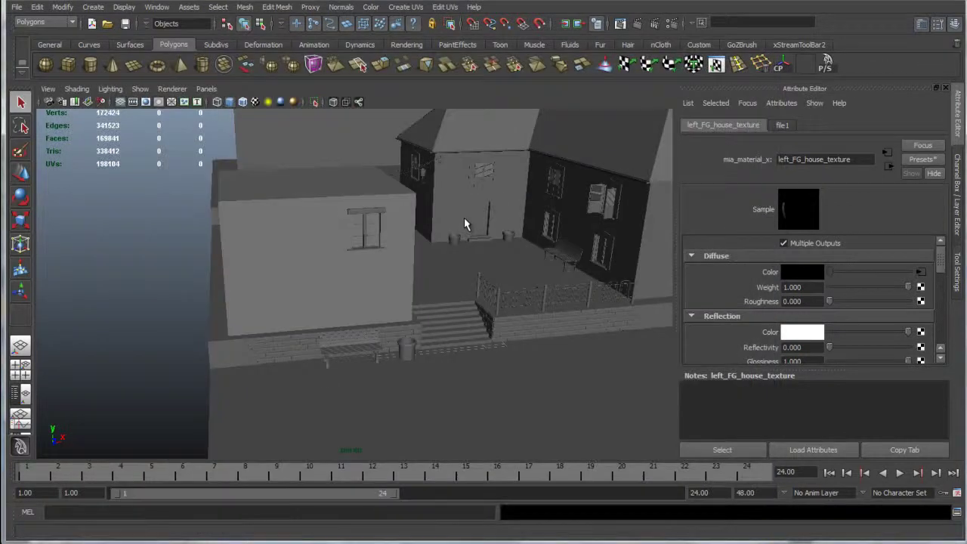
left_click(130, 319)
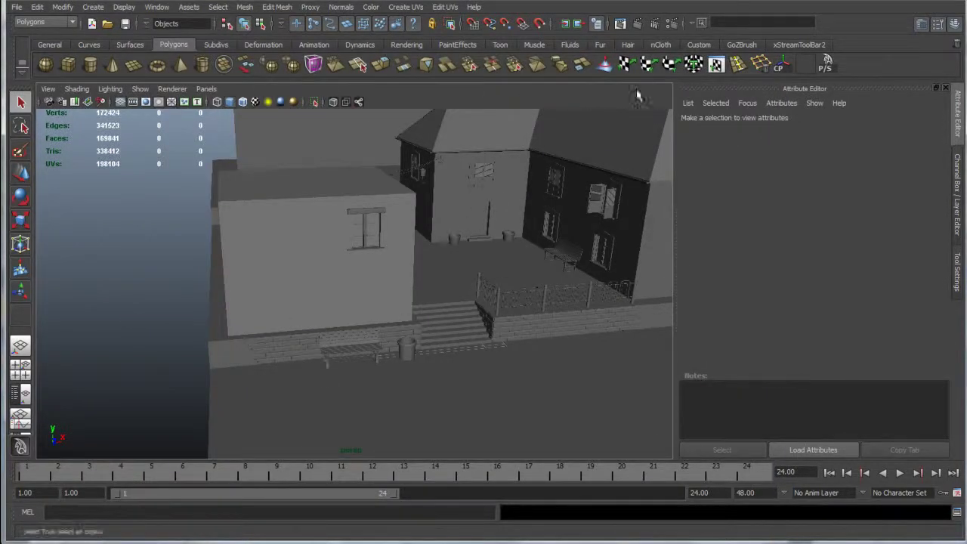
Set the Max Sample Level to 2 in the mental ray quality settings, reached from the Render View, and close the settings
left_click(624, 28)
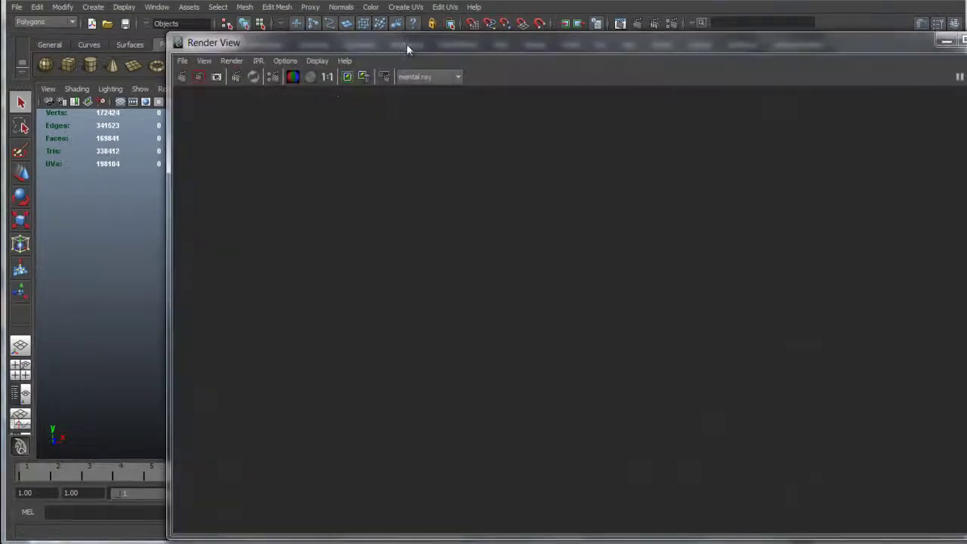
left_click_drag(407, 43, 340, 27)
left_click(206, 60)
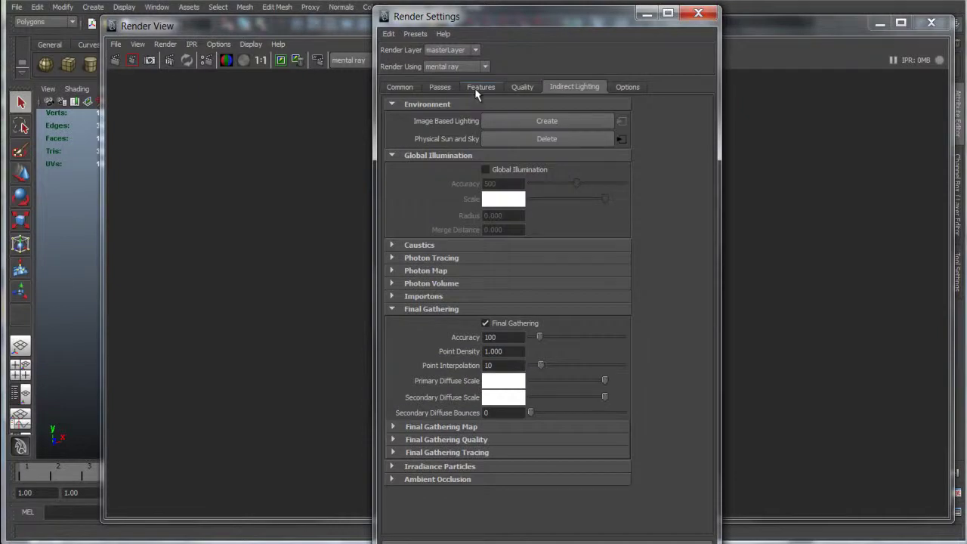
left_click(482, 88)
left_click(525, 86)
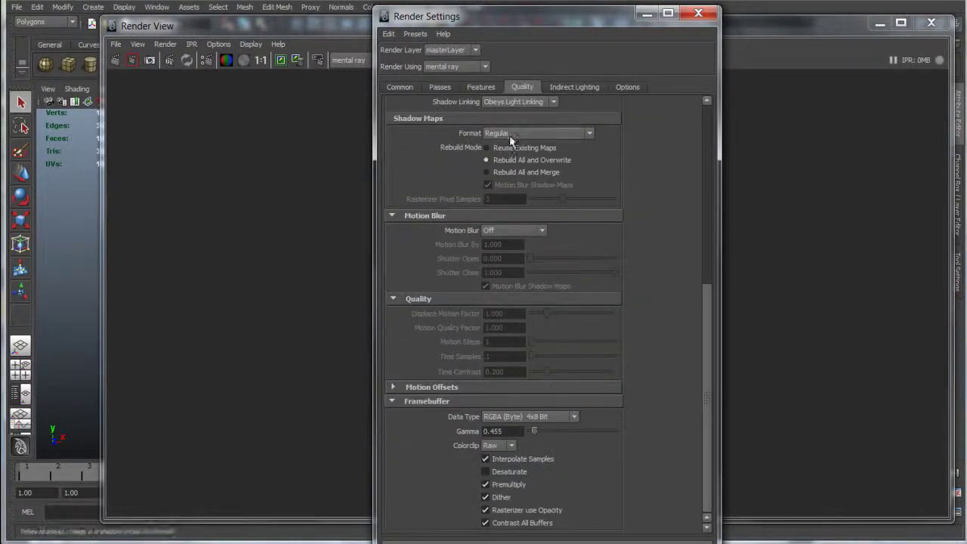
scroll(510, 177, "up", 5)
left_click_drag(610, 183, 582, 187)
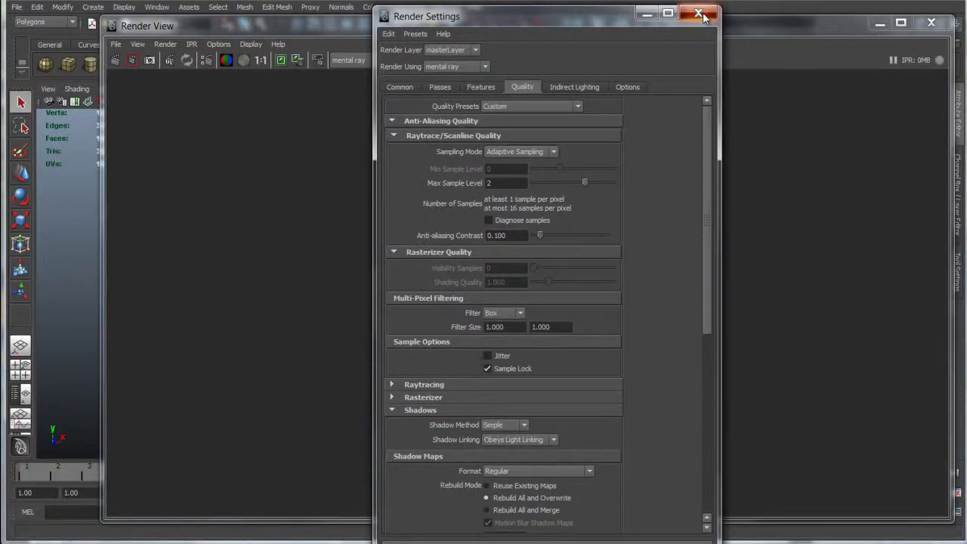
left_click(699, 14)
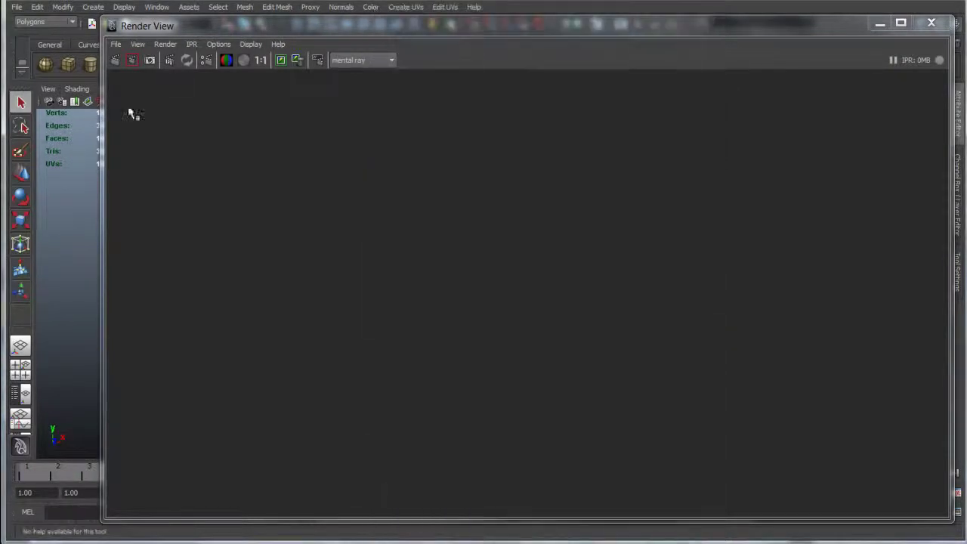
Frame the front-left house in the perspective view with the resolution gate shown and the gate mask off, leaving nothing selected
left_click(936, 30)
left_click_drag(511, 250, 487, 240)
left_click(341, 278)
left_click(145, 102)
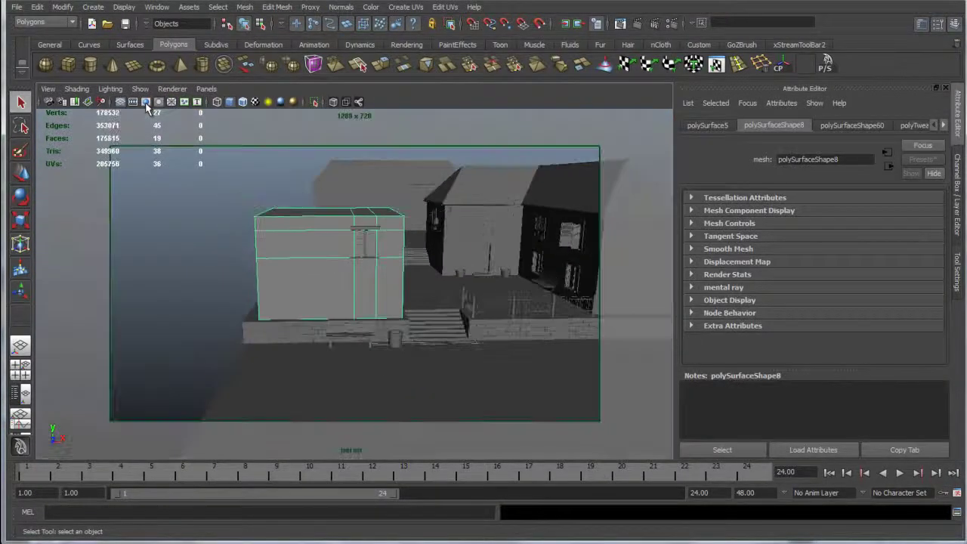
key("f")
left_click_drag(359, 279, 365, 234)
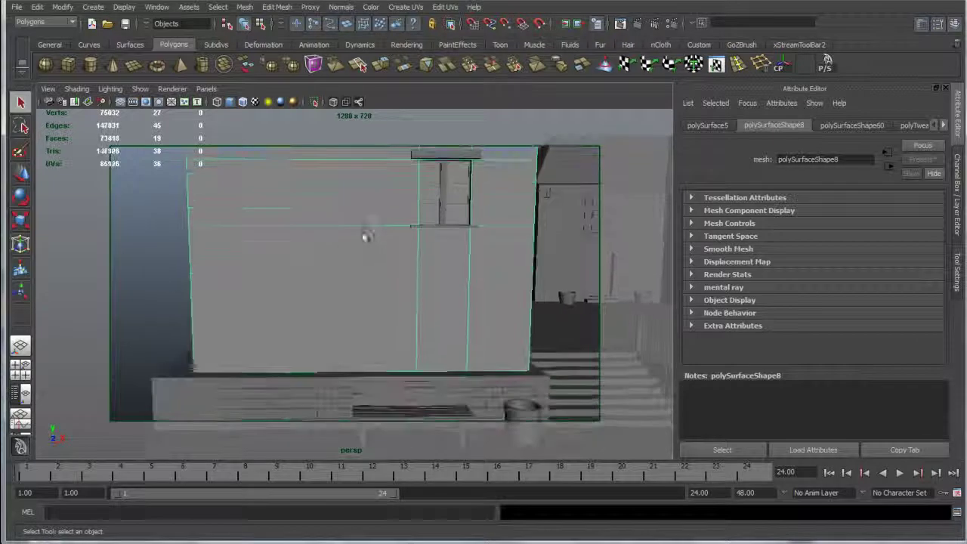
left_click_drag(383, 272, 412, 225)
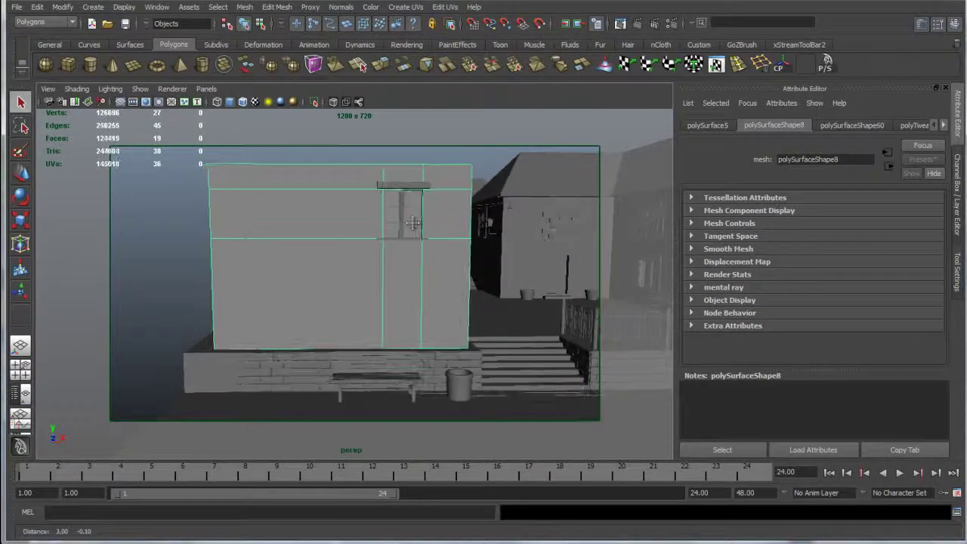
left_click(166, 221)
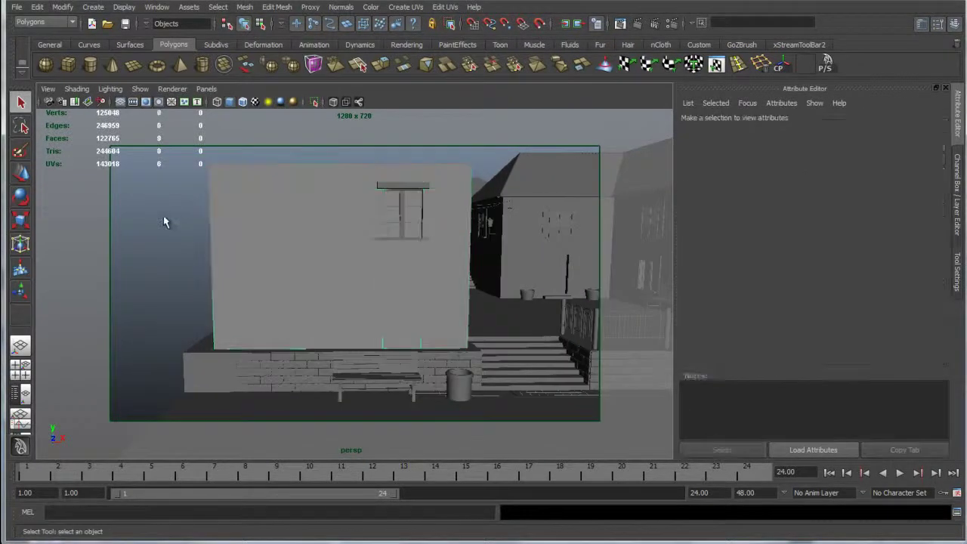
left_click(159, 102)
Render the persp camera with mental ray in the Render View
left_click(619, 24)
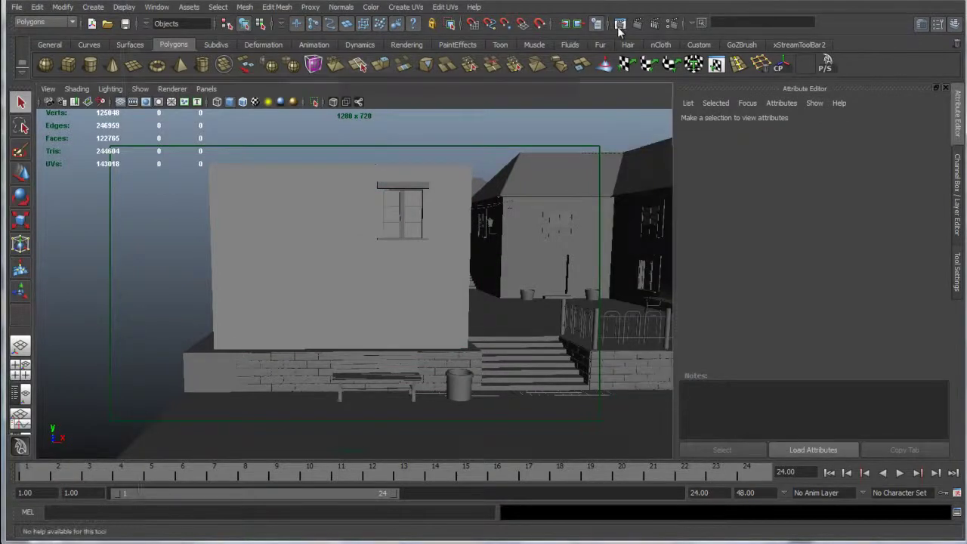
left_click(165, 44)
mouse_move(220, 115)
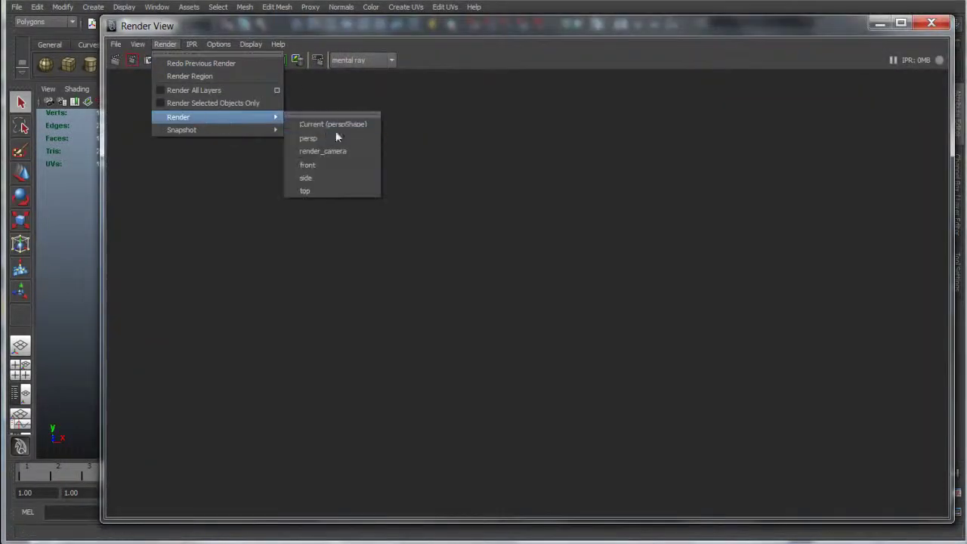
left_click(347, 139)
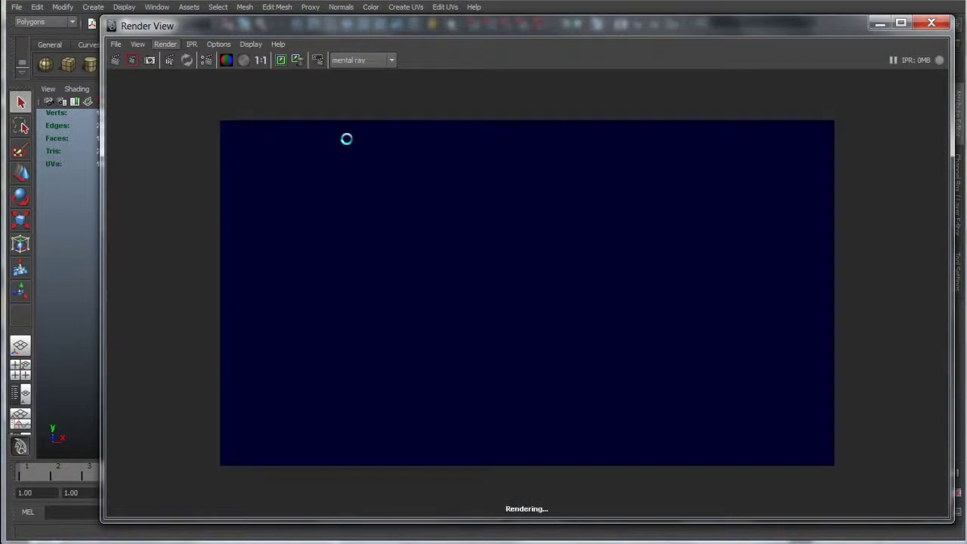